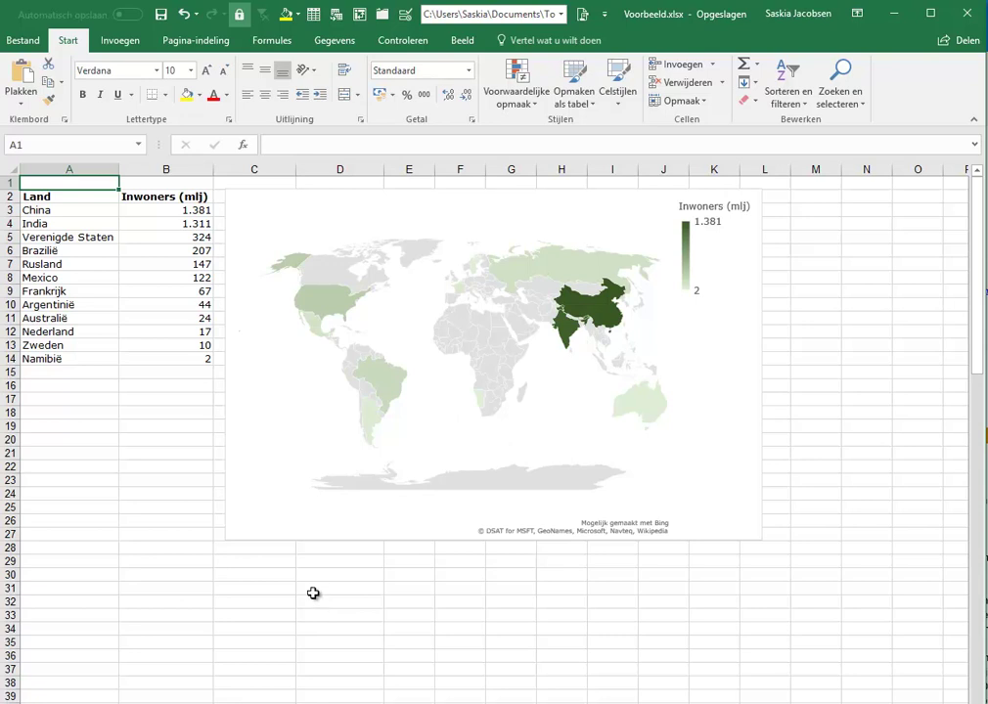
- Insert a Choropletenkaart of the A1:B13 province populations and place it beside the table
{"action": "scroll", "coordinate": [313, 593], "scroll_direction": "down", "scroll_amount": 13}
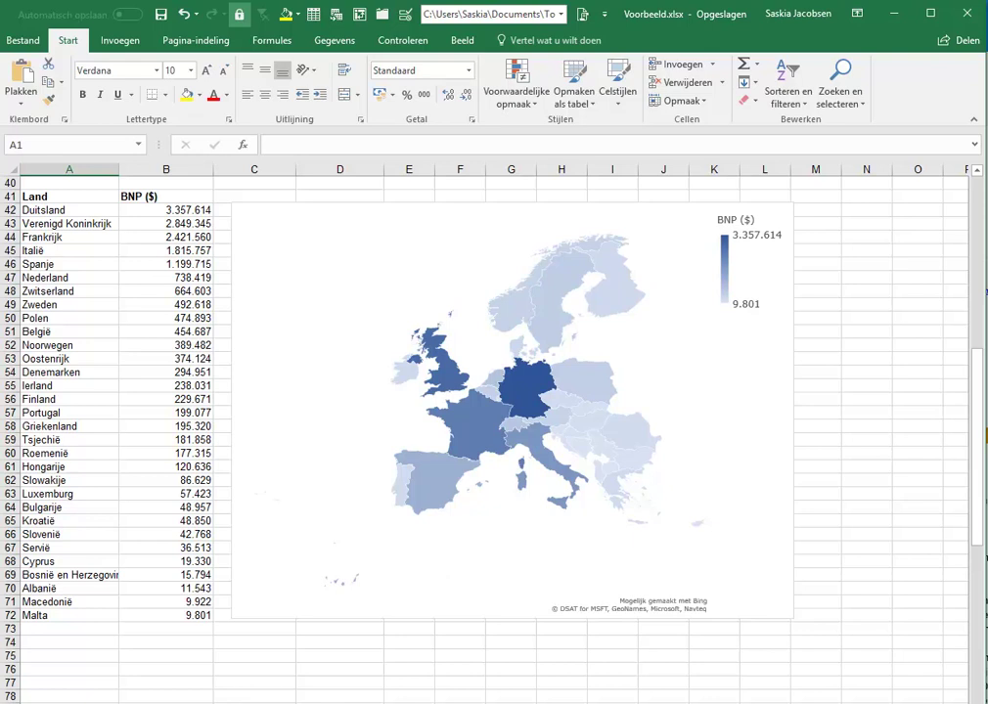
{"action": "scroll", "coordinate": [489, 435], "scroll_direction": "down", "scroll_amount": 15}
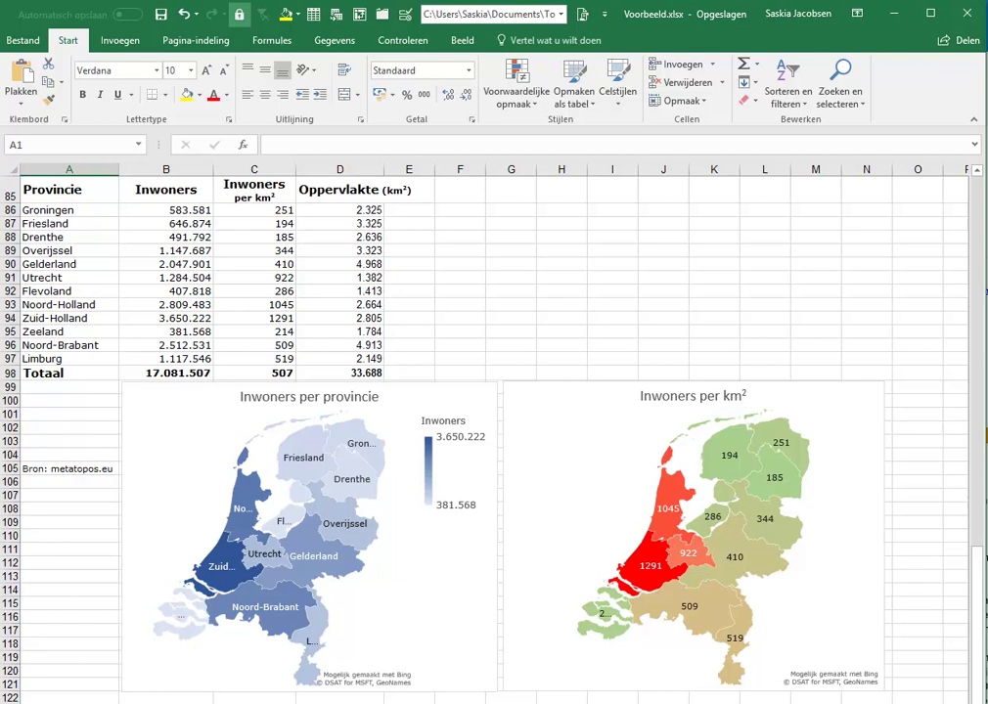
{"action": "scroll", "coordinate": [392, 430], "scroll_direction": "down", "scroll_amount": 4}
{"action": "scroll", "coordinate": [391, 430], "scroll_direction": "down", "scroll_amount": 4}
{"action": "scroll", "coordinate": [391, 430], "scroll_direction": "down", "scroll_amount": 3}
{"action": "scroll", "coordinate": [391, 430], "scroll_direction": "down", "scroll_amount": 1}
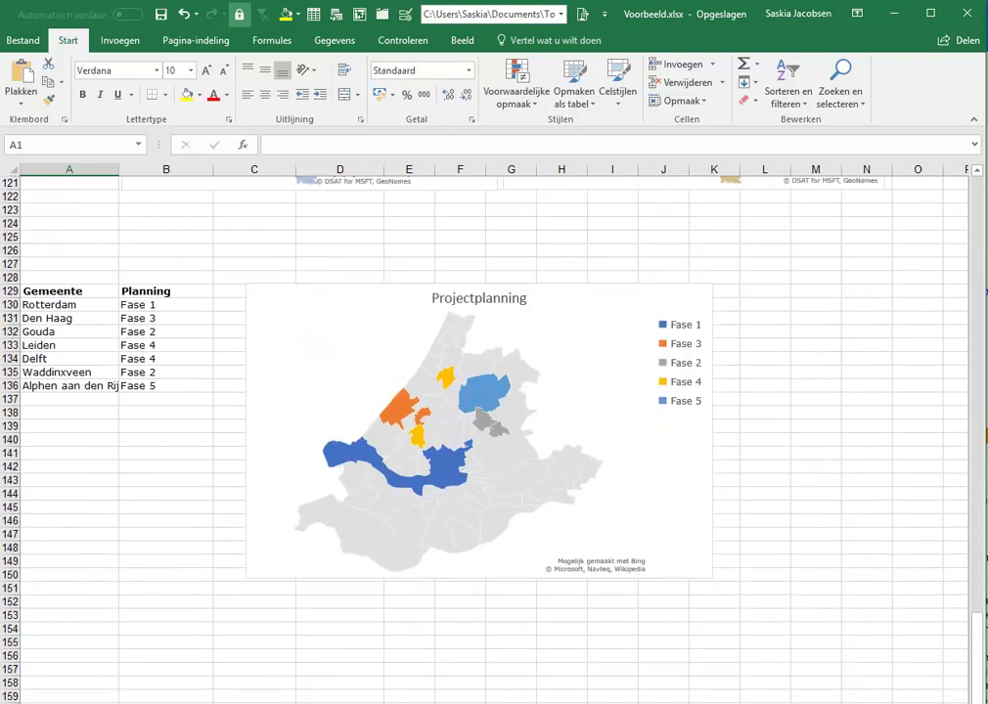
{"action": "scroll", "coordinate": [489, 430], "scroll_direction": "down", "scroll_amount": 1}
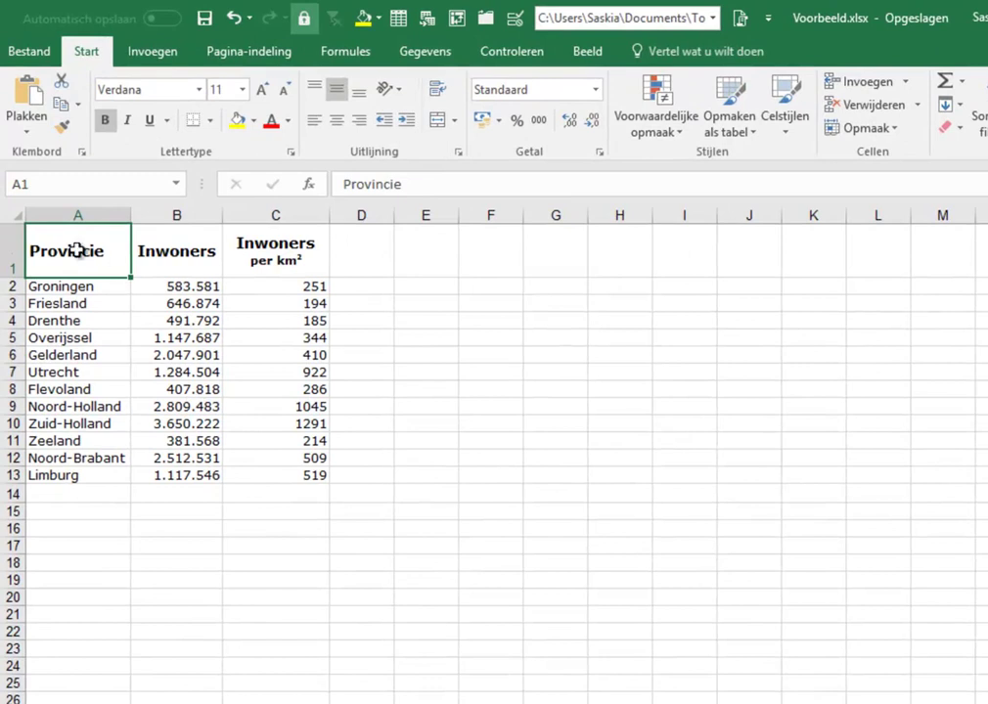
{"action": "mouse_move", "coordinate": [77, 251]}
{"action": "left_mouse_down"}
{"action": "mouse_move", "coordinate": [157, 388]}
{"action": "mouse_move", "coordinate": [181, 475]}
{"action": "left_mouse_up"}
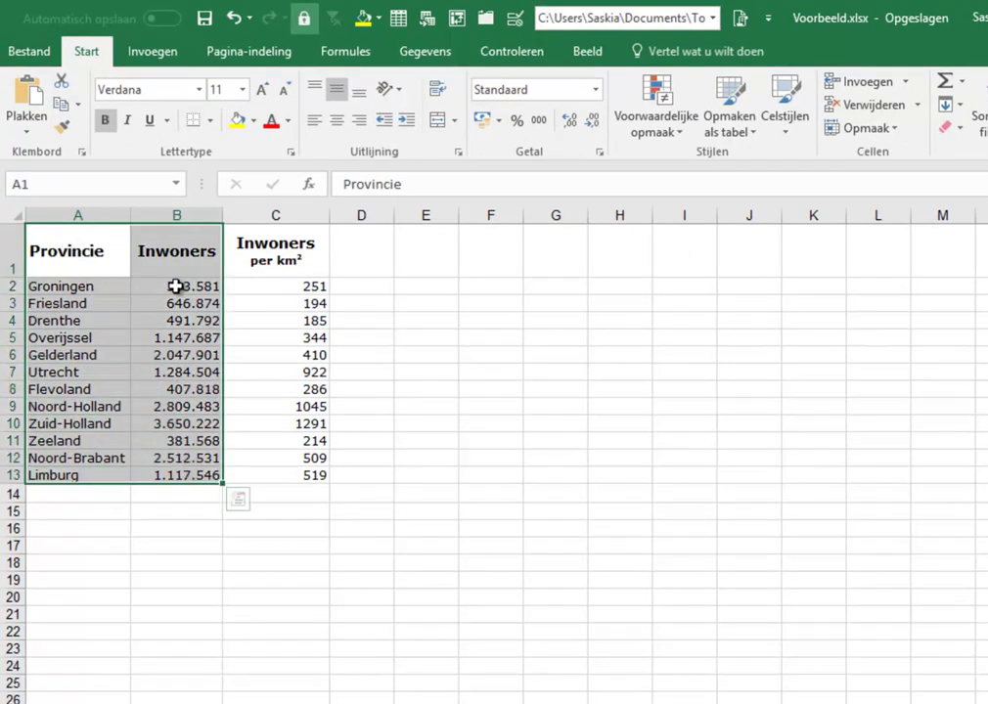
{"action": "left_click", "coordinate": [154, 54]}
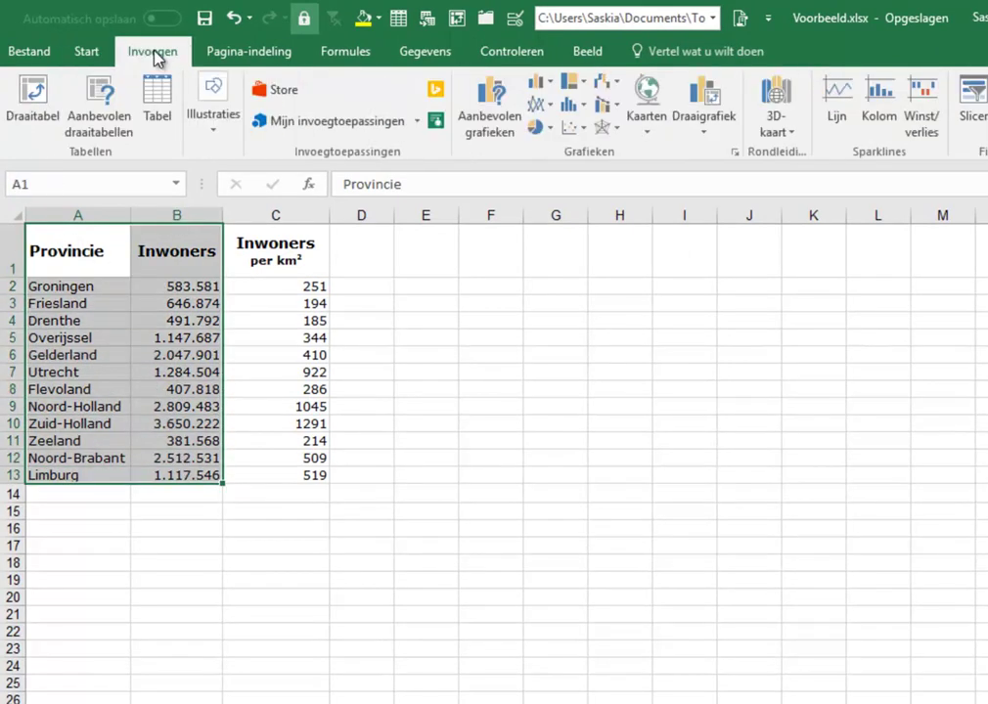
{"action": "left_click", "coordinate": [653, 119]}
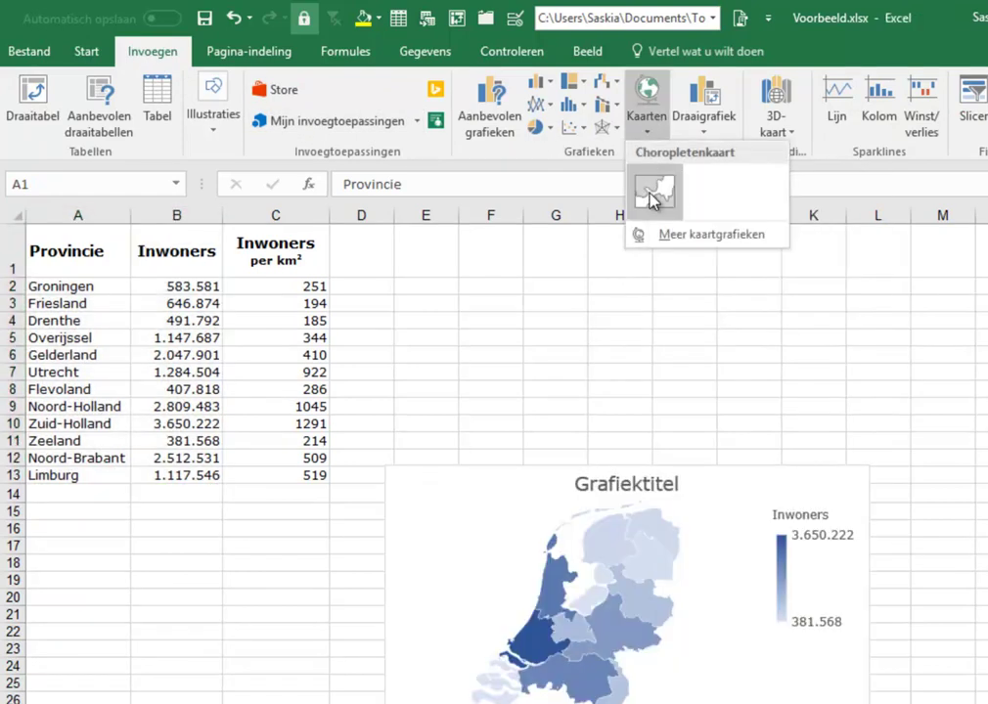
{"action": "left_click", "coordinate": [652, 196]}
{"action": "left_click_drag", "start_coordinate": [480, 480], "coordinate": [441, 241]}
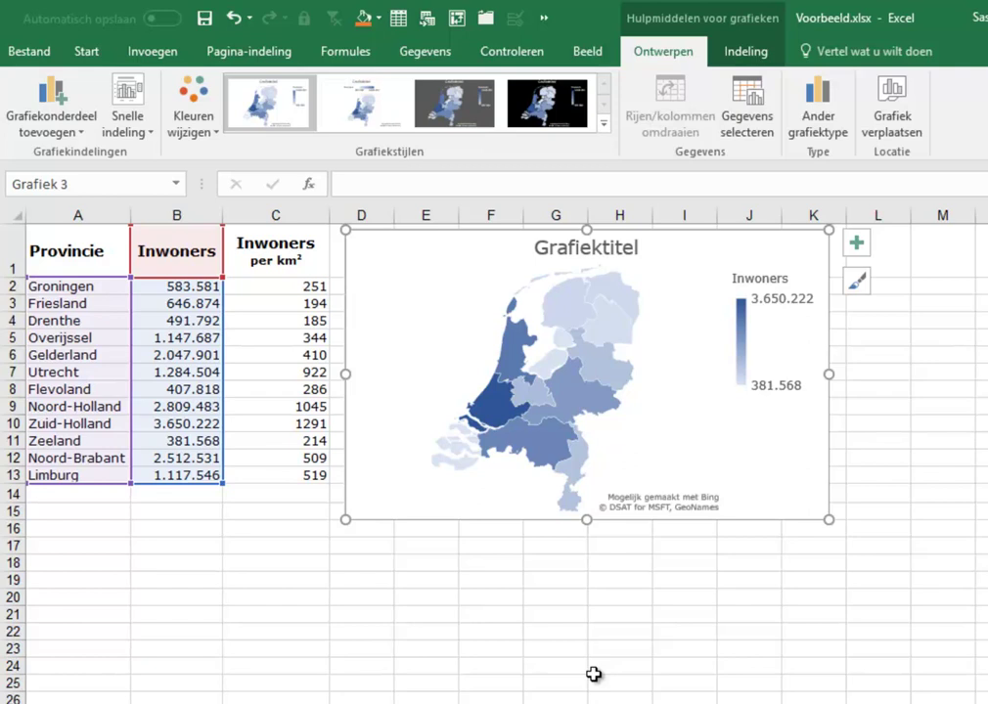
- Insert a Choropletenkaart from the Provincie/Regio table A40:B52 and move it beside the table
{"action": "scroll", "coordinate": [594, 674], "scroll_direction": "down", "scroll_amount": 4}
{"action": "scroll", "coordinate": [594, 674], "scroll_direction": "down", "scroll_amount": 3}
{"action": "scroll", "coordinate": [594, 674], "scroll_direction": "down", "scroll_amount": 2}
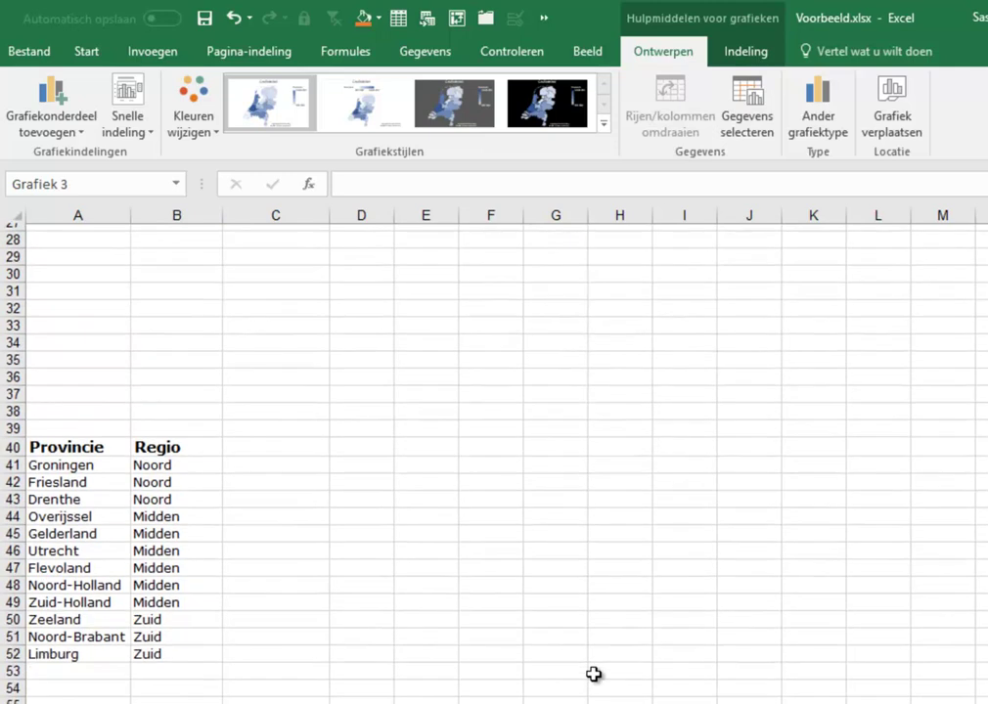
{"action": "scroll", "coordinate": [594, 674], "scroll_direction": "down", "scroll_amount": 1}
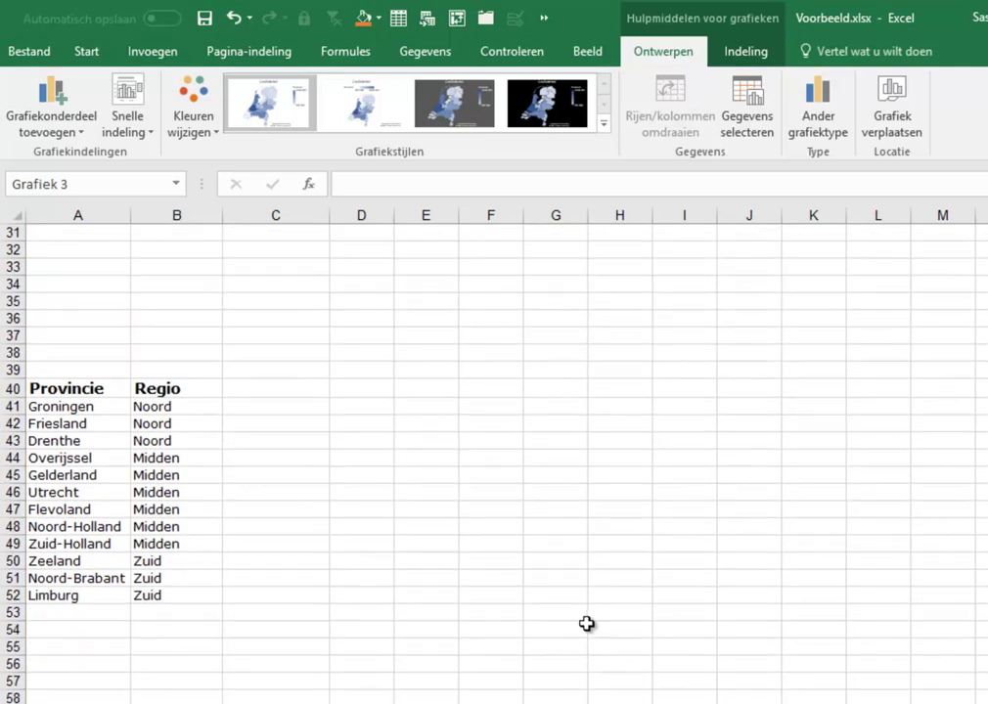
{"action": "left_click", "coordinate": [95, 388]}
{"action": "left_click_drag", "start_coordinate": [95, 388], "coordinate": [188, 596]}
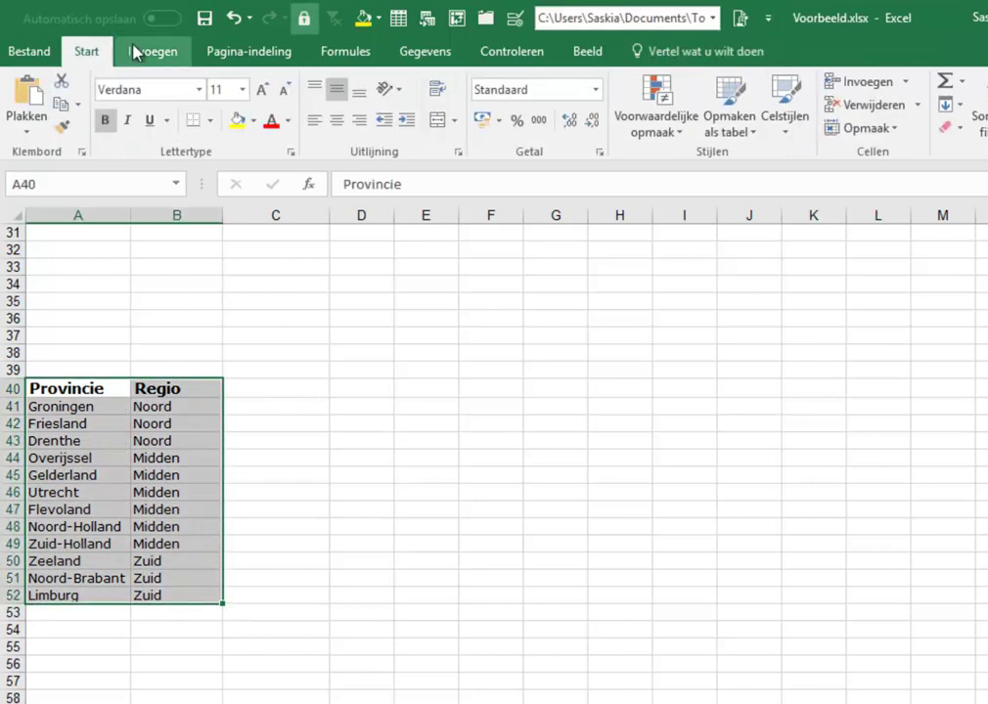
{"action": "left_click", "coordinate": [145, 49]}
{"action": "left_click", "coordinate": [649, 107]}
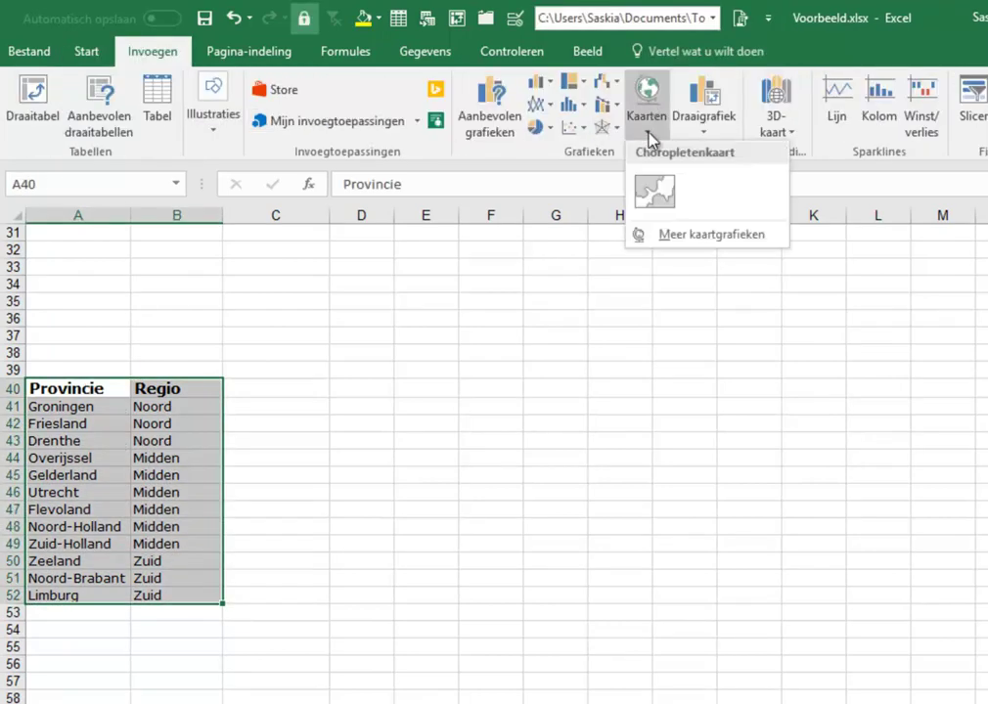
{"action": "left_click", "coordinate": [654, 188]}
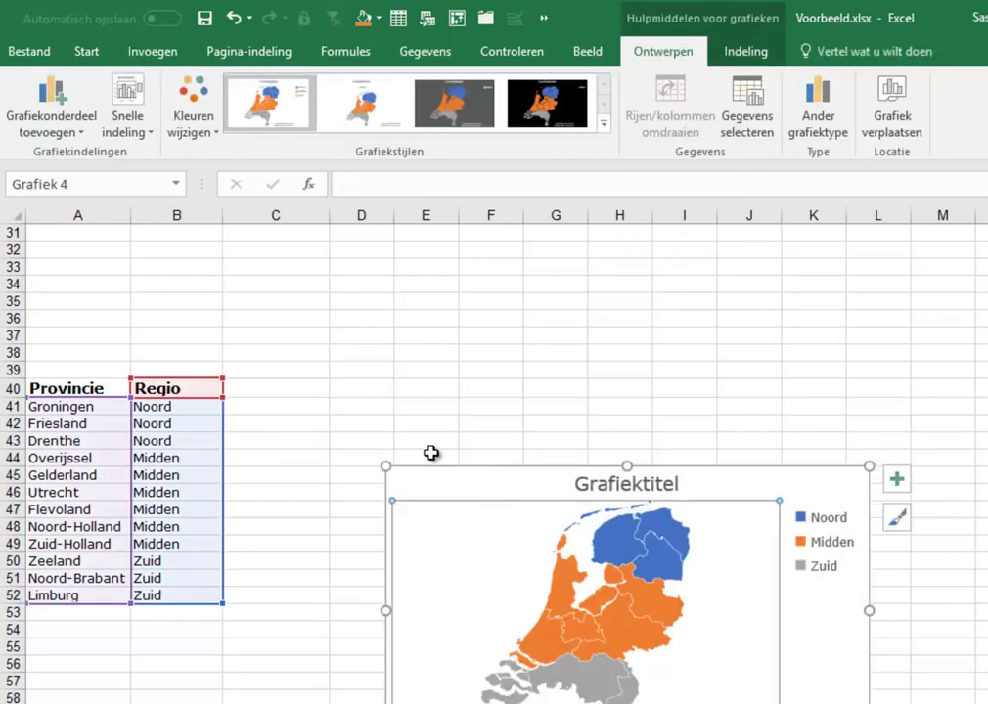
{"action": "left_click_drag", "start_coordinate": [449, 484], "coordinate": [293, 397]}
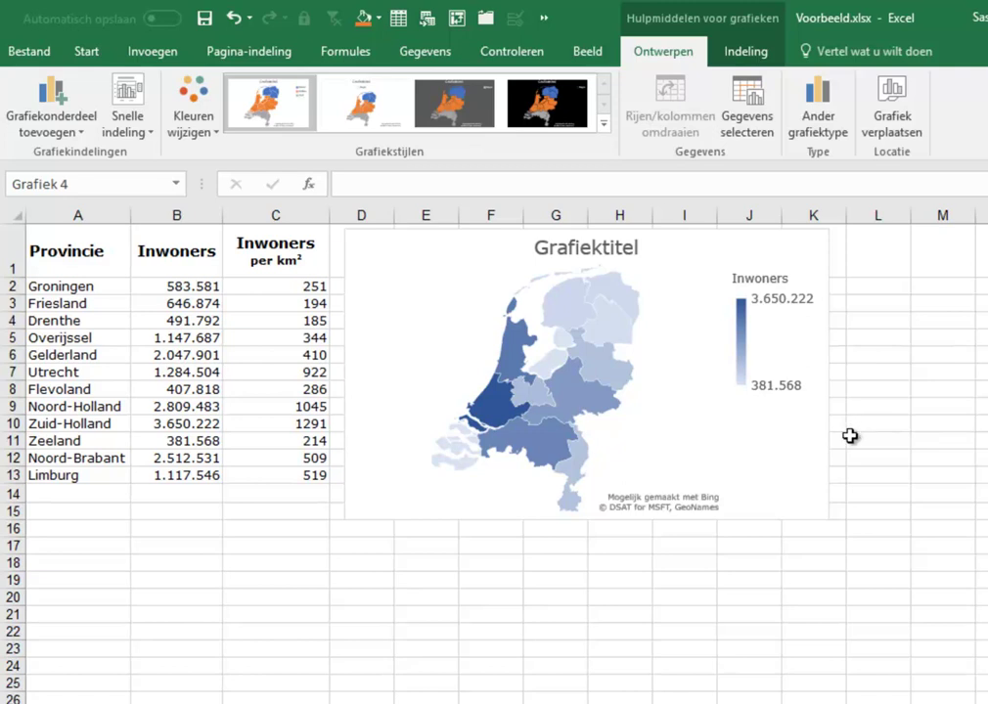
{"action": "left_click", "coordinate": [790, 467]}
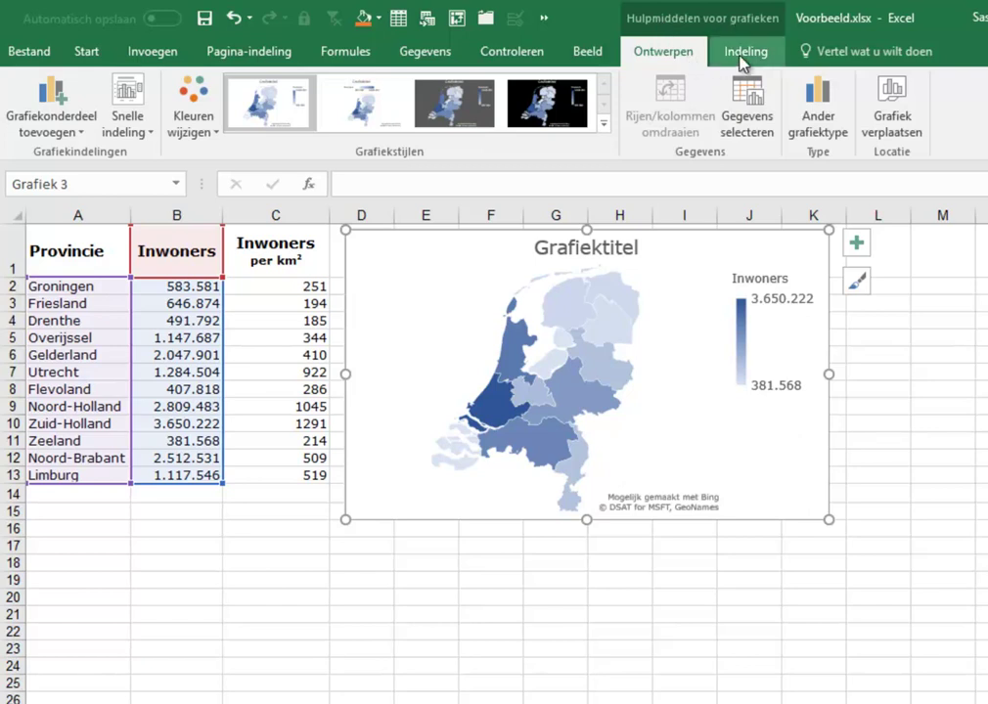
{"action": "left_click", "coordinate": [560, 107]}
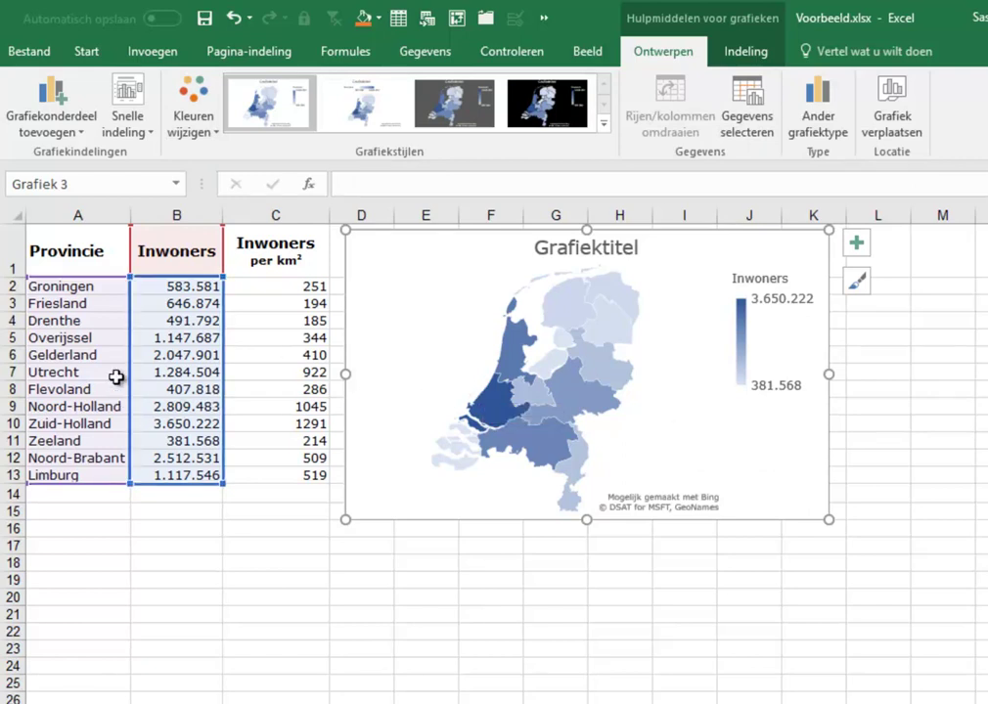
{"action": "left_click_drag", "start_coordinate": [116, 377], "coordinate": [172, 372]}
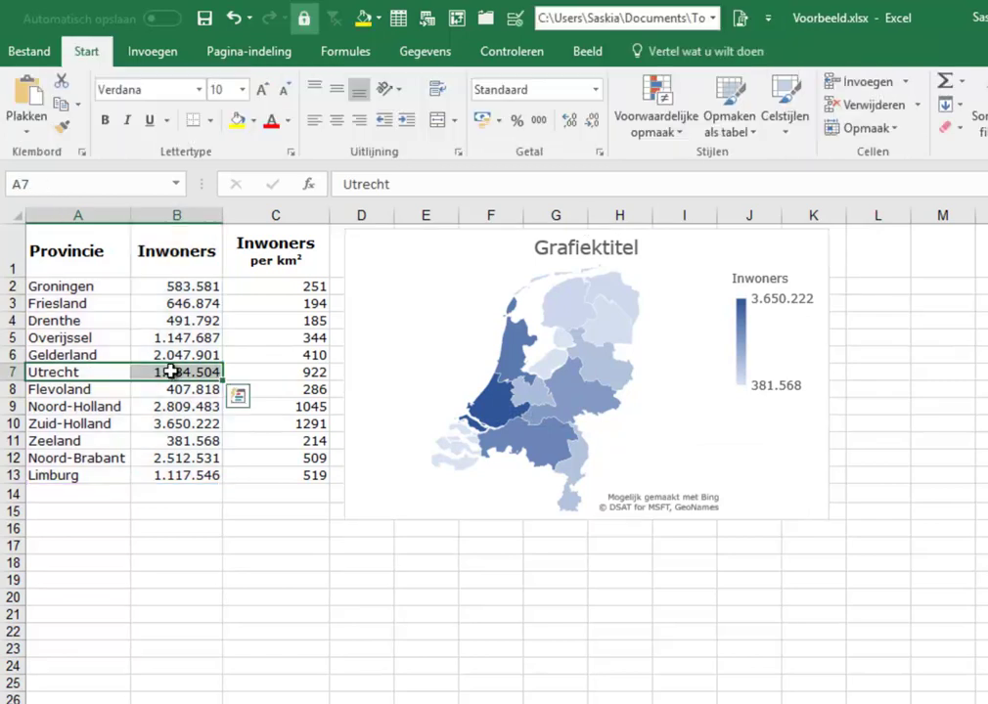
{"action": "key", "text": "Delete"}
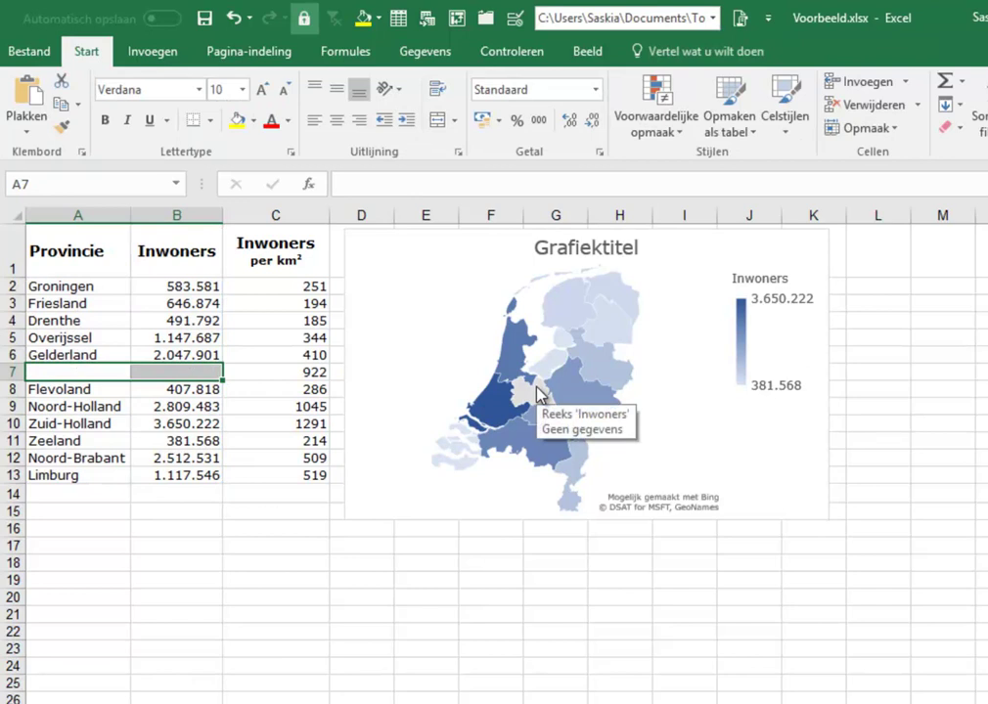
{"action": "left_click", "coordinate": [235, 19]}
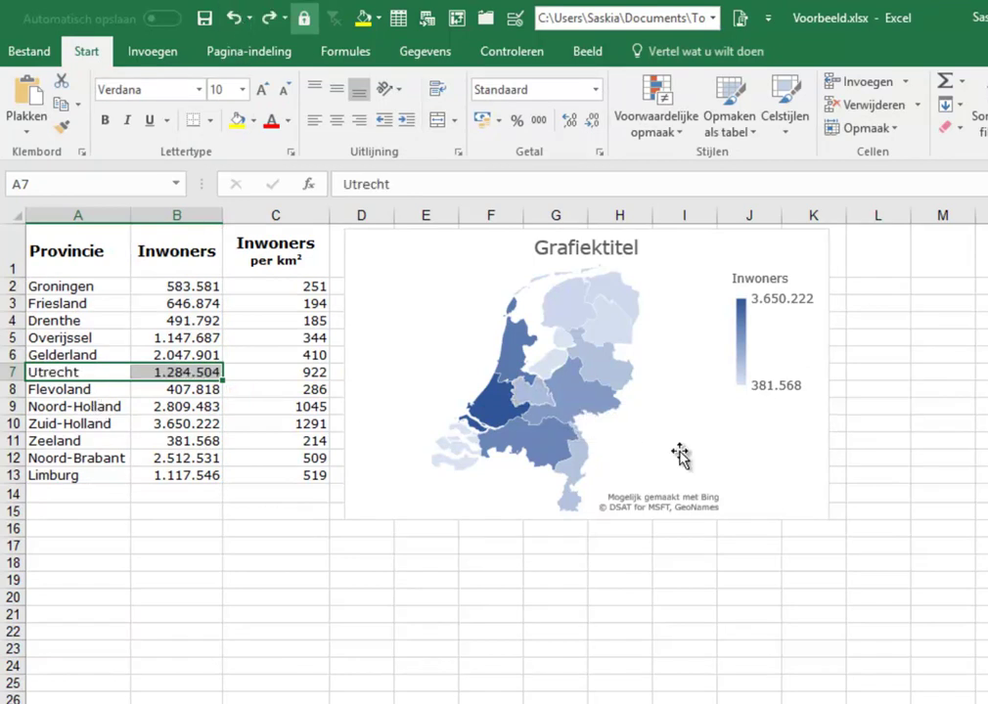
{"action": "left_click", "coordinate": [741, 445]}
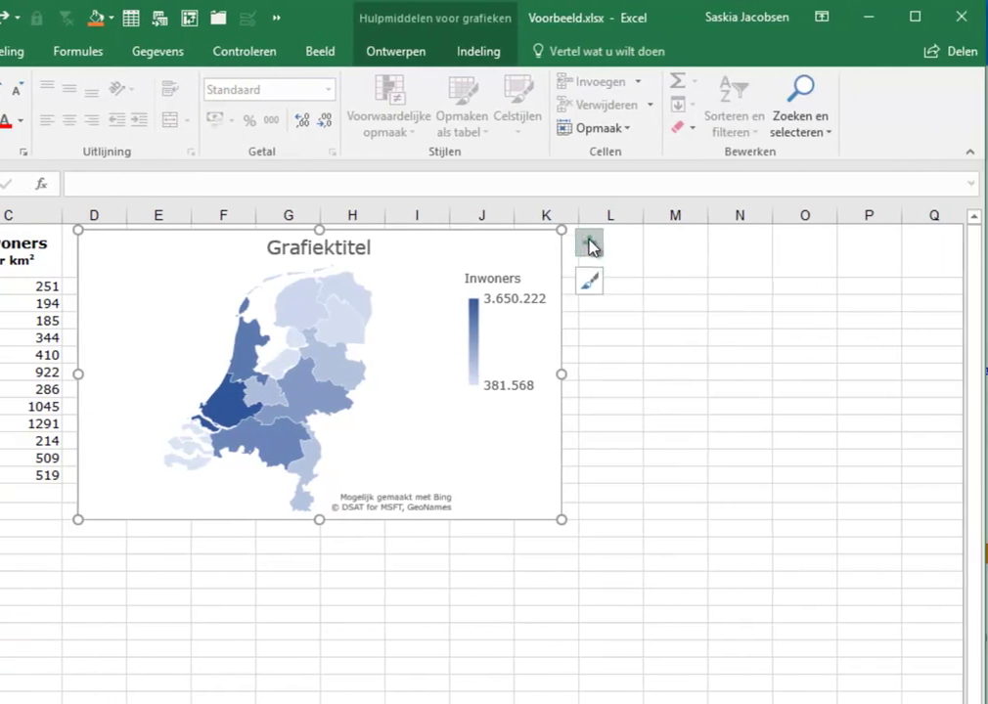
- Remove the Grafiektitel from the population map, keeping only the Inwoners legend
{"action": "left_click", "coordinate": [590, 244]}
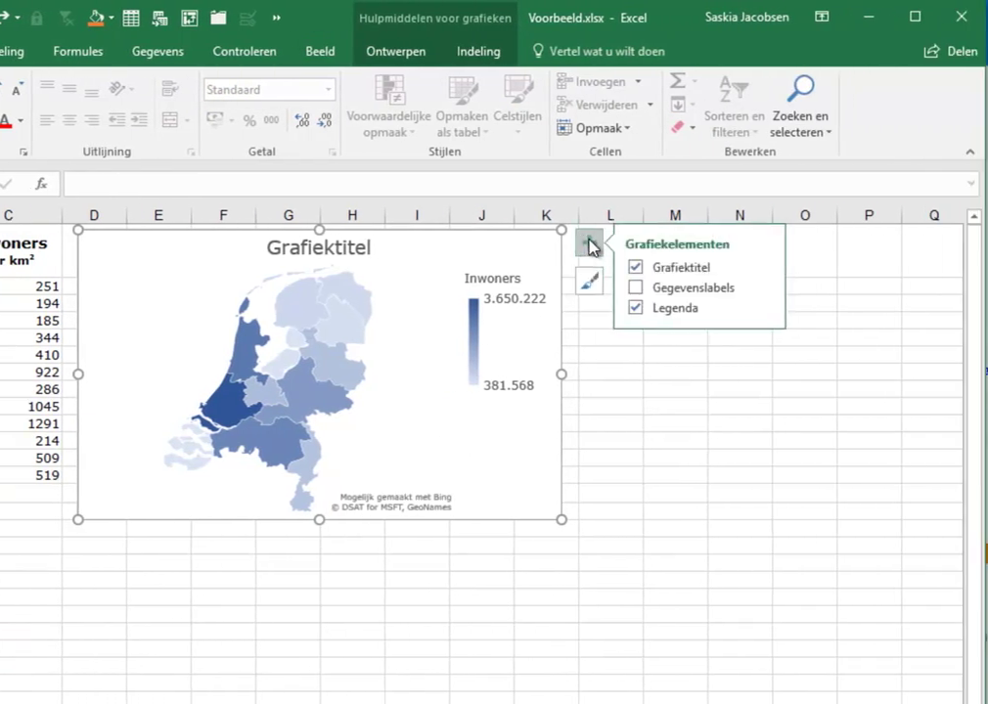
{"action": "left_click", "coordinate": [638, 267]}
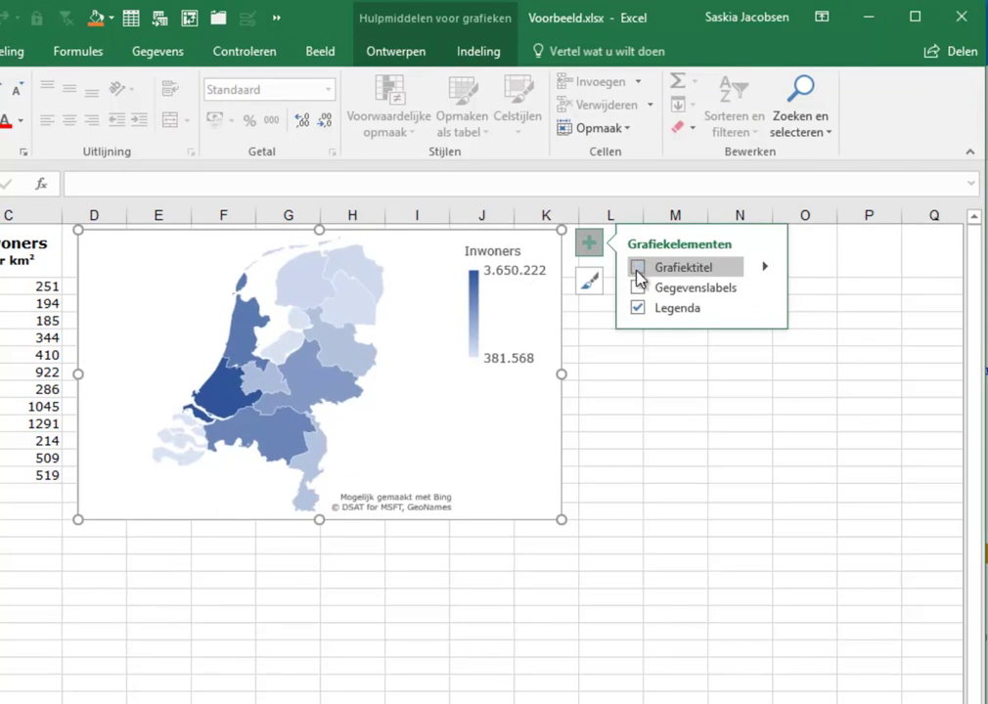
{"action": "left_click", "coordinate": [767, 309]}
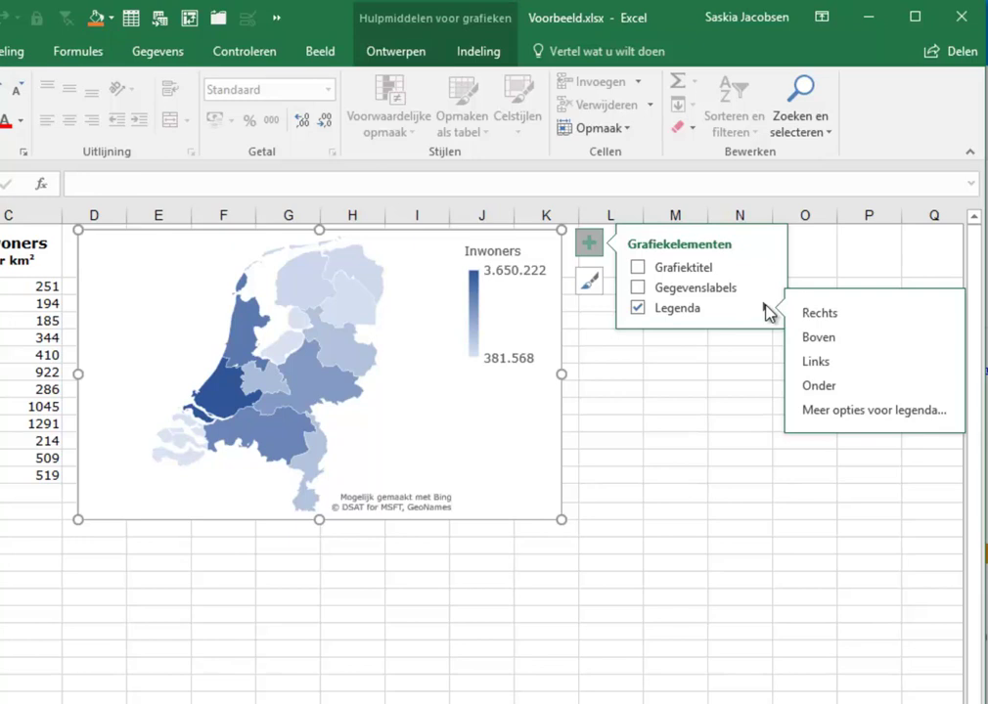
{"action": "left_click", "coordinate": [638, 289]}
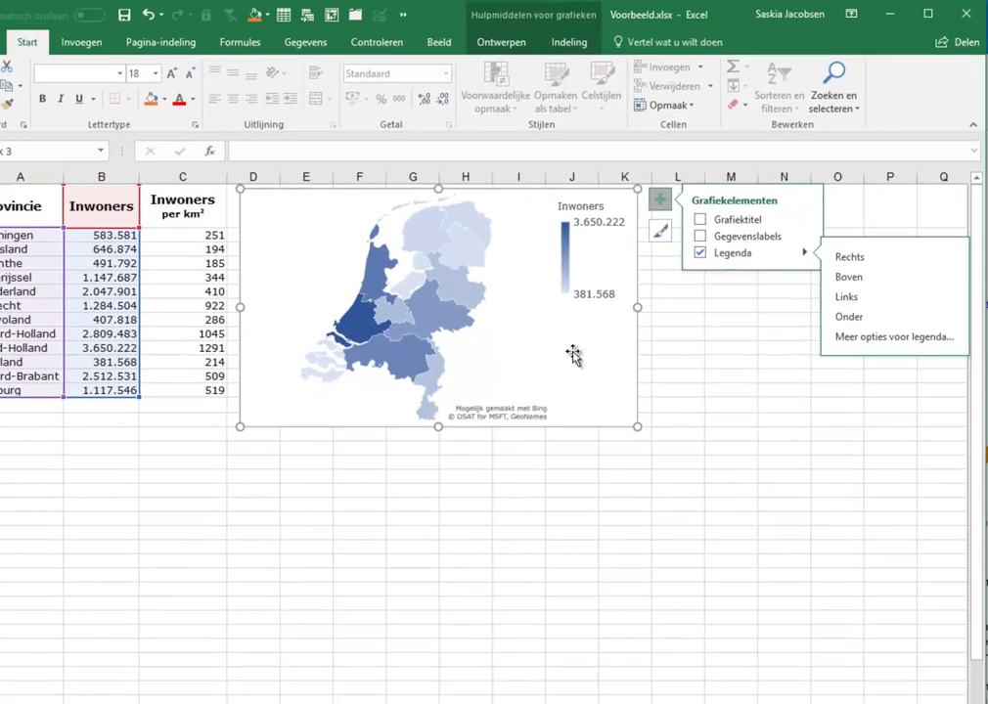
- Give the Inwoners series the Uiteenlopend (3 kleuren) colour scale, adding a 2.015.895 midpoint
{"action": "right_click", "coordinate": [572, 354]}
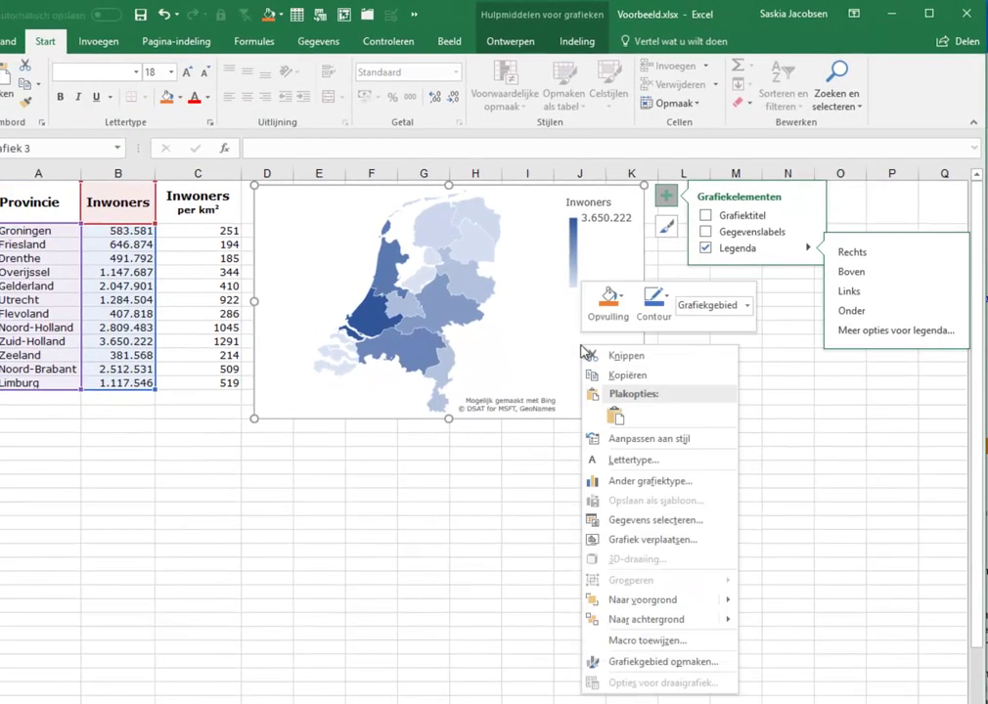
{"action": "left_click", "coordinate": [646, 662]}
{"action": "left_click", "coordinate": [811, 214]}
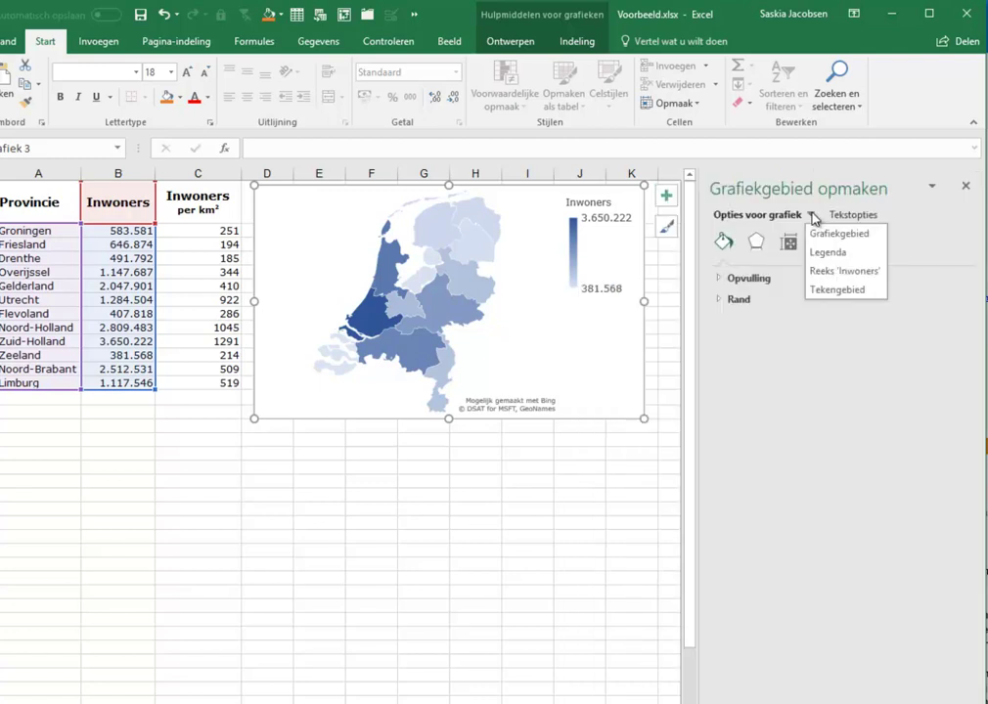
{"action": "left_click", "coordinate": [844, 275]}
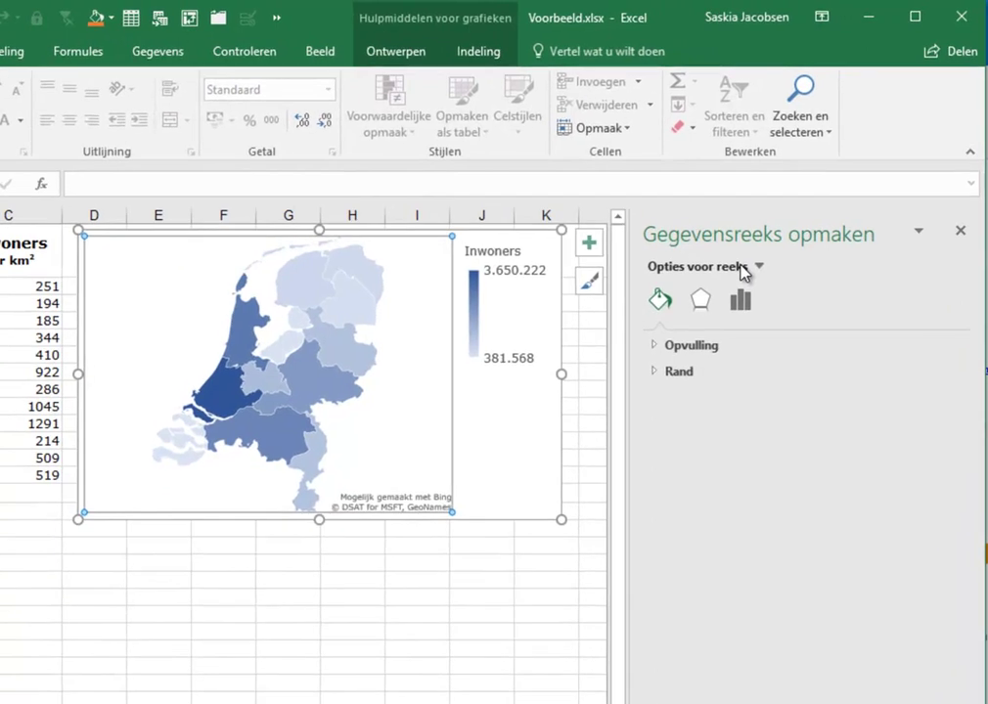
{"action": "left_click", "coordinate": [741, 300]}
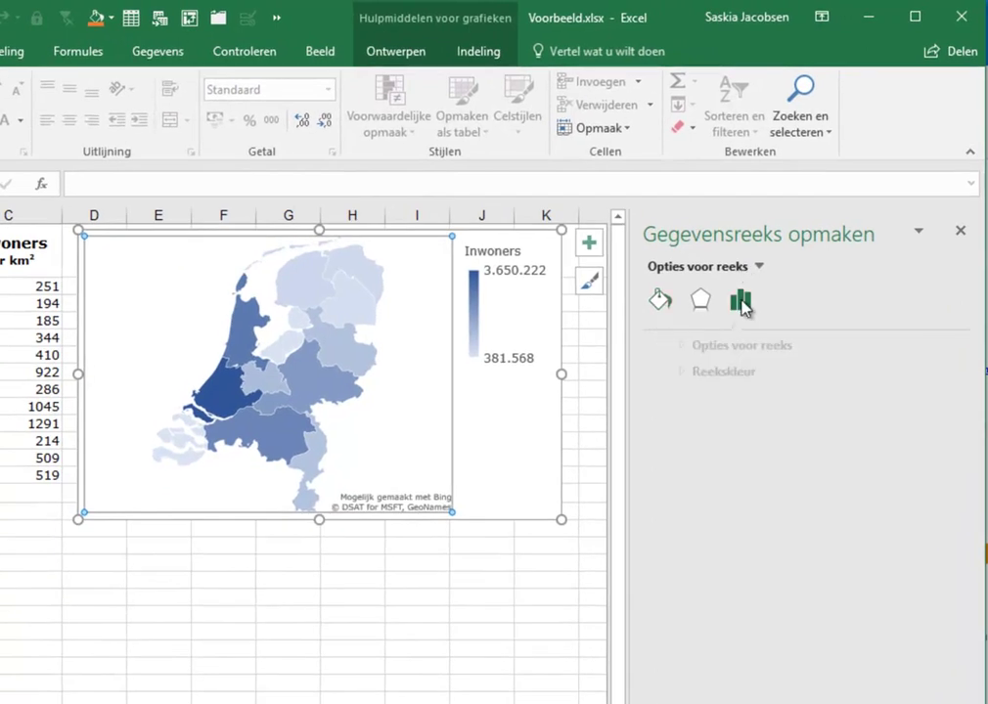
{"action": "left_click", "coordinate": [655, 372]}
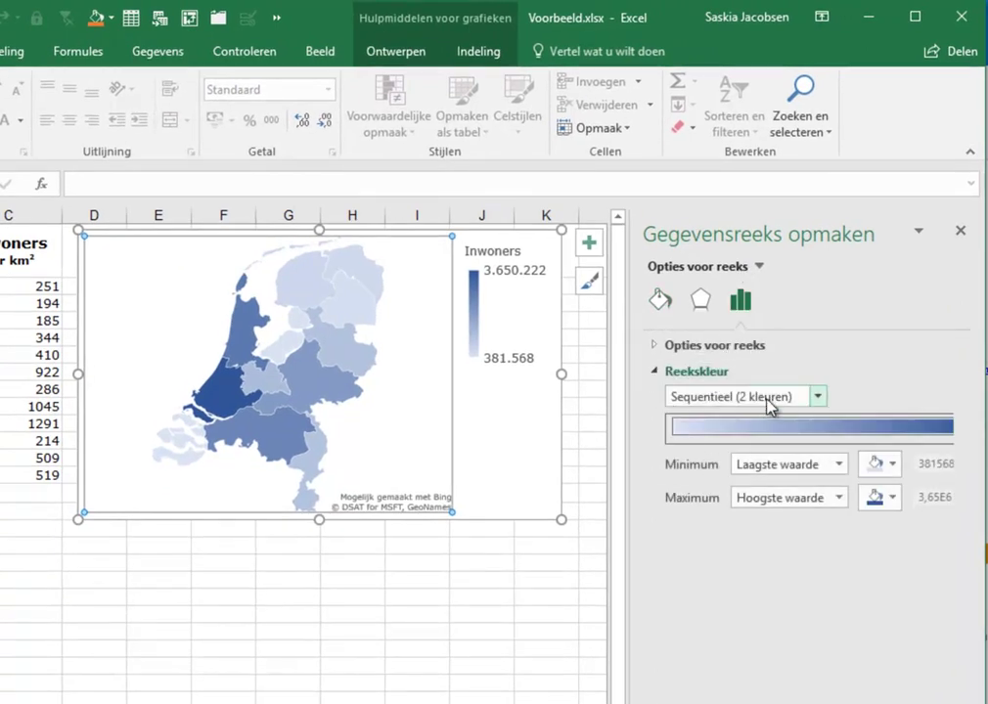
{"action": "left_click", "coordinate": [818, 396]}
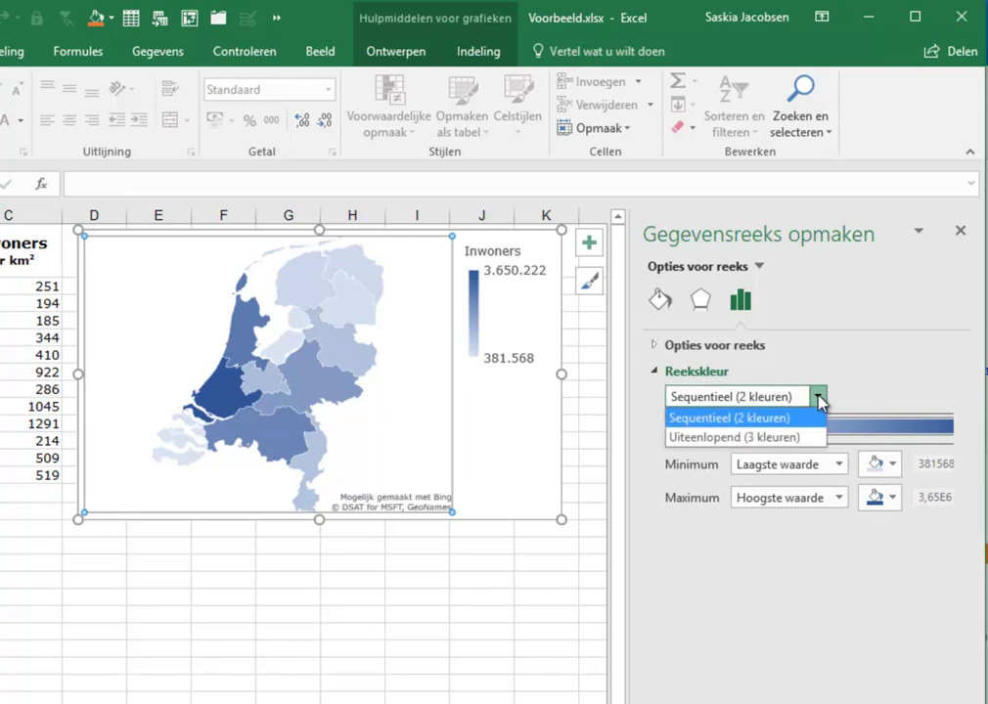
{"action": "left_click", "coordinate": [778, 436]}
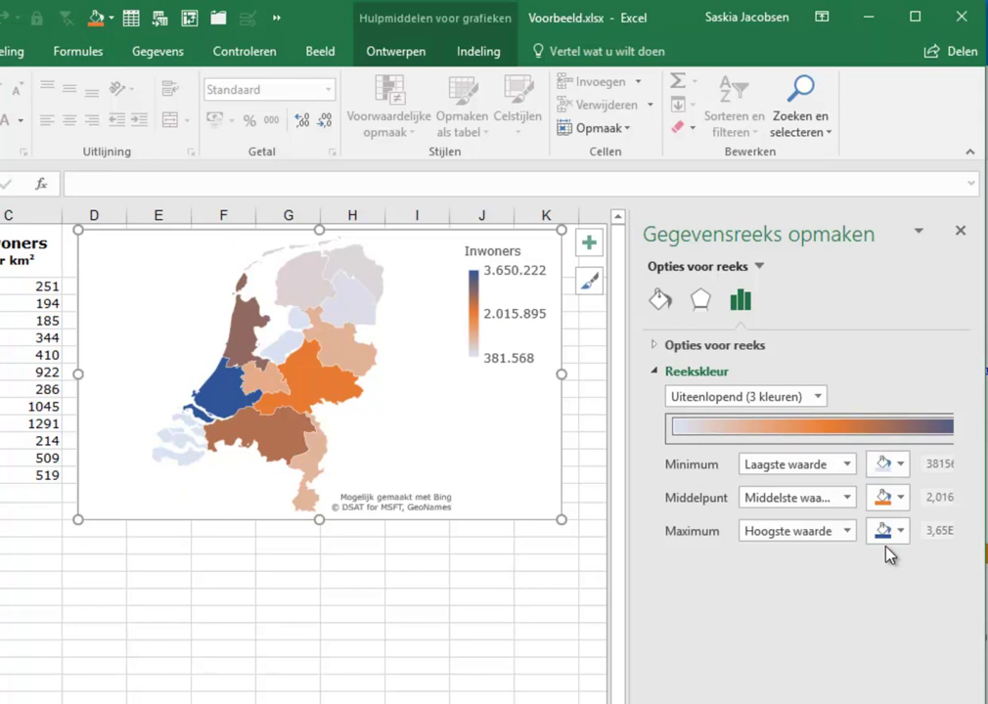
{"action": "left_click", "coordinate": [960, 233]}
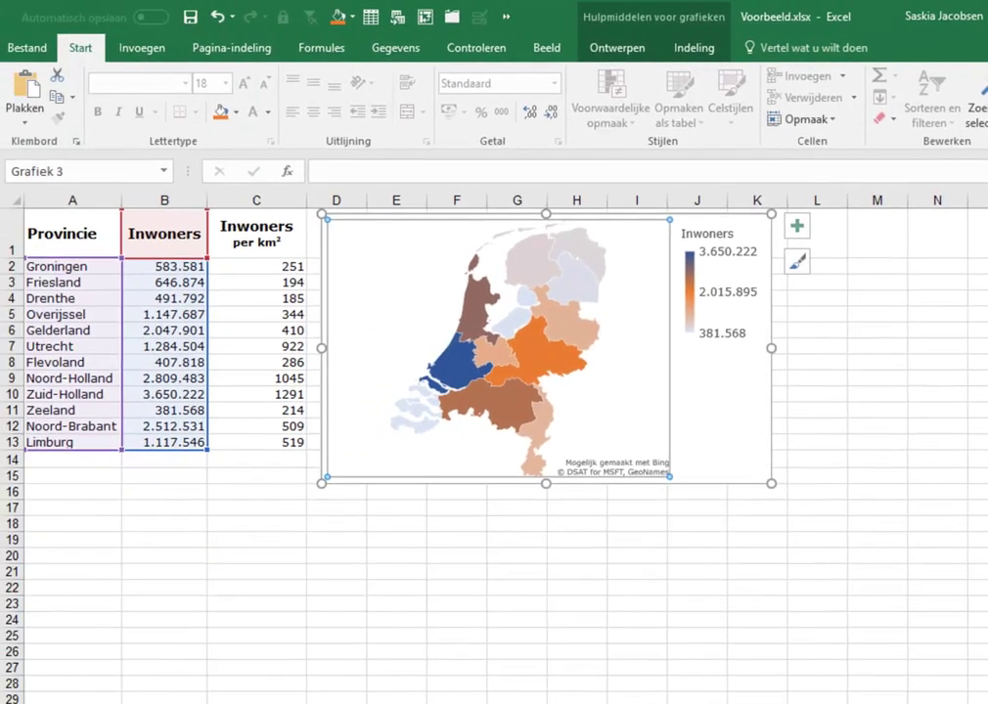
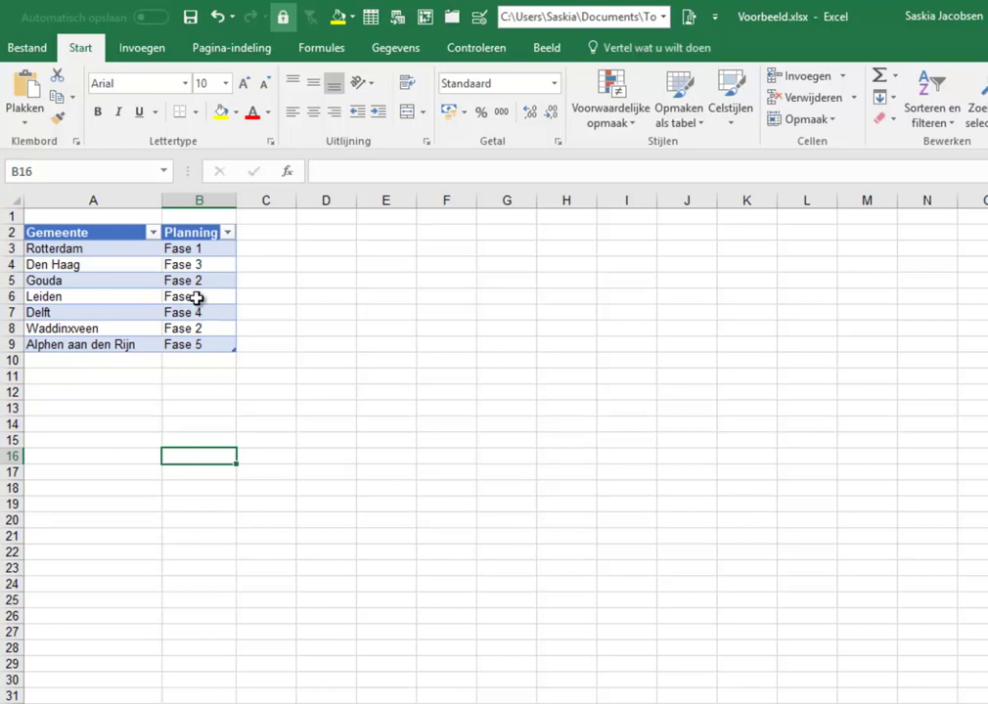
- Insert a filled map (Choropletenkaart) of the Gemeente table and place it beside the table
{"action": "left_click", "coordinate": [198, 299]}
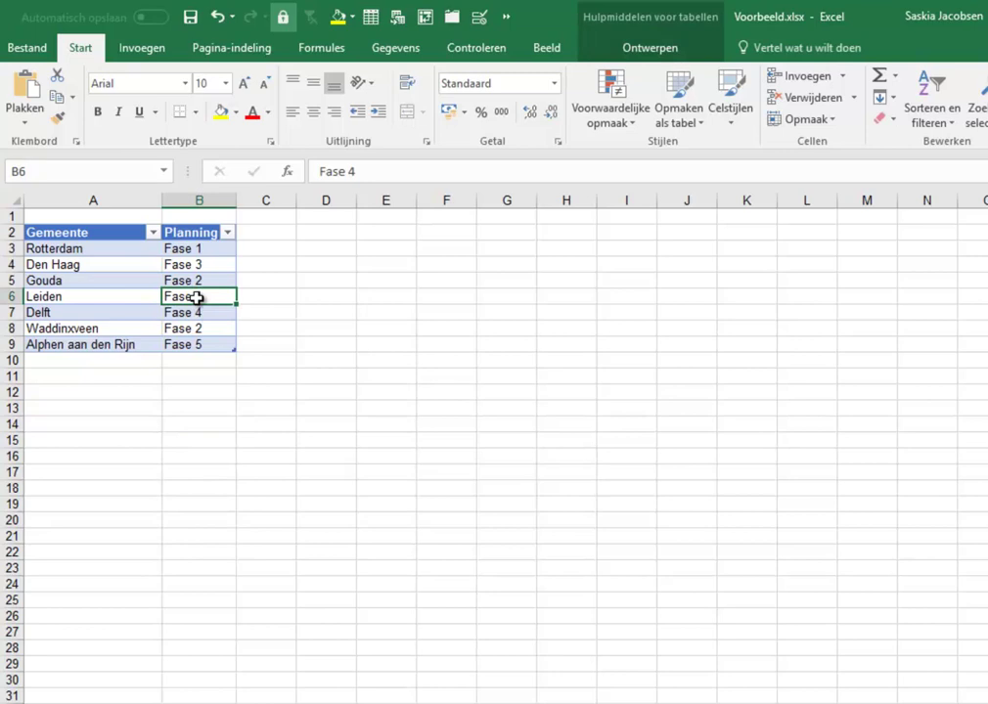
{"action": "left_click", "coordinate": [154, 48]}
{"action": "left_click", "coordinate": [602, 115]}
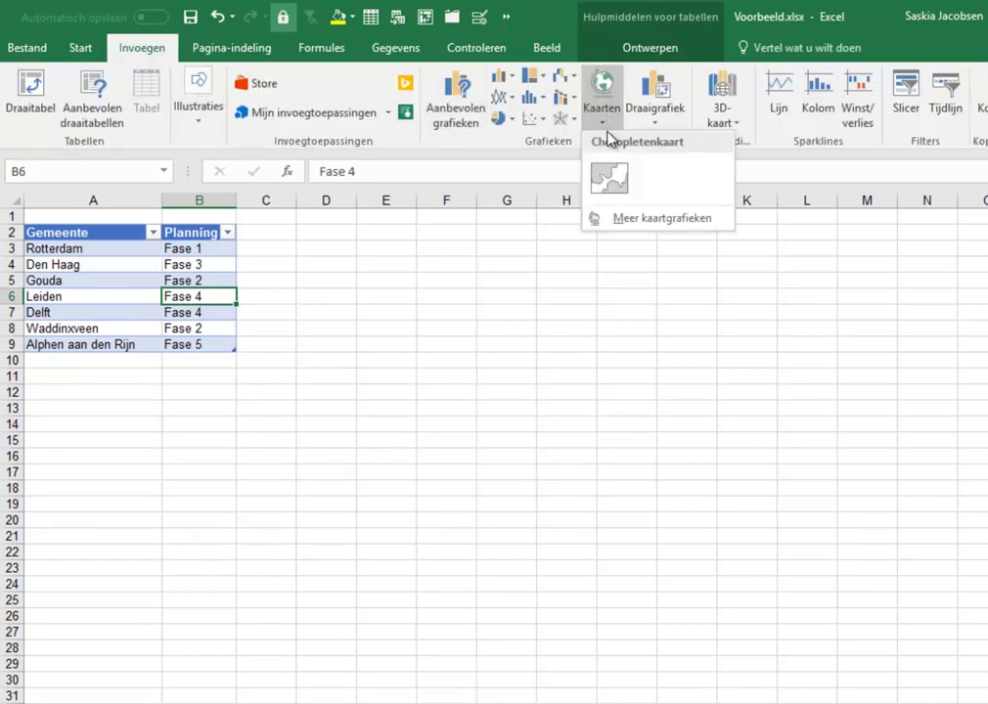
{"action": "left_click", "coordinate": [613, 188]}
{"action": "left_click_drag", "start_coordinate": [436, 426], "coordinate": [361, 246]}
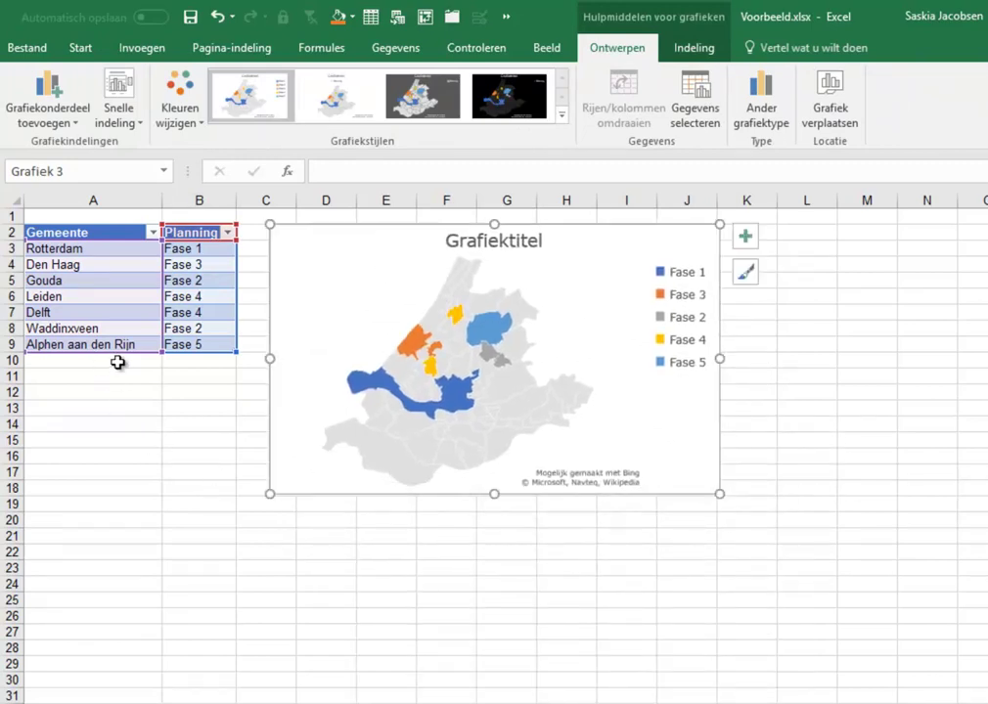
- Add Krimpenerwaard with phase Fase 3 in row 10 of the table
{"action": "left_click", "coordinate": [155, 361]}
{"action": "type", "text": "Kri"}
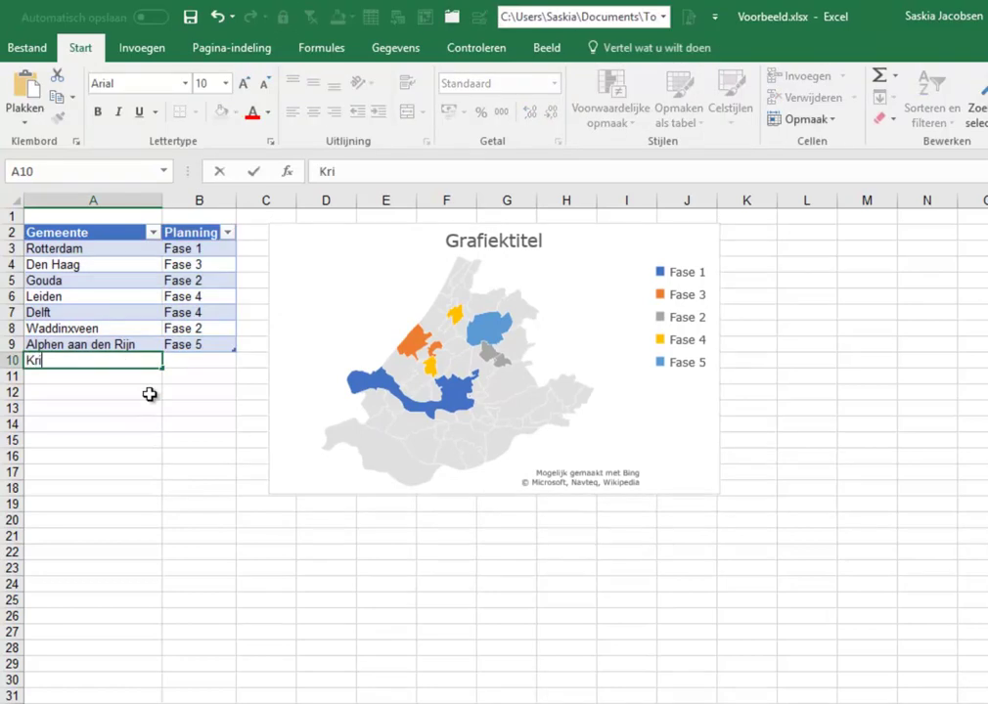
{"action": "type", "text": "mpenerwaard"}
{"action": "key", "text": "Tab"}
{"action": "type", "text": "Fase 3"}
{"action": "key", "text": "Return"}
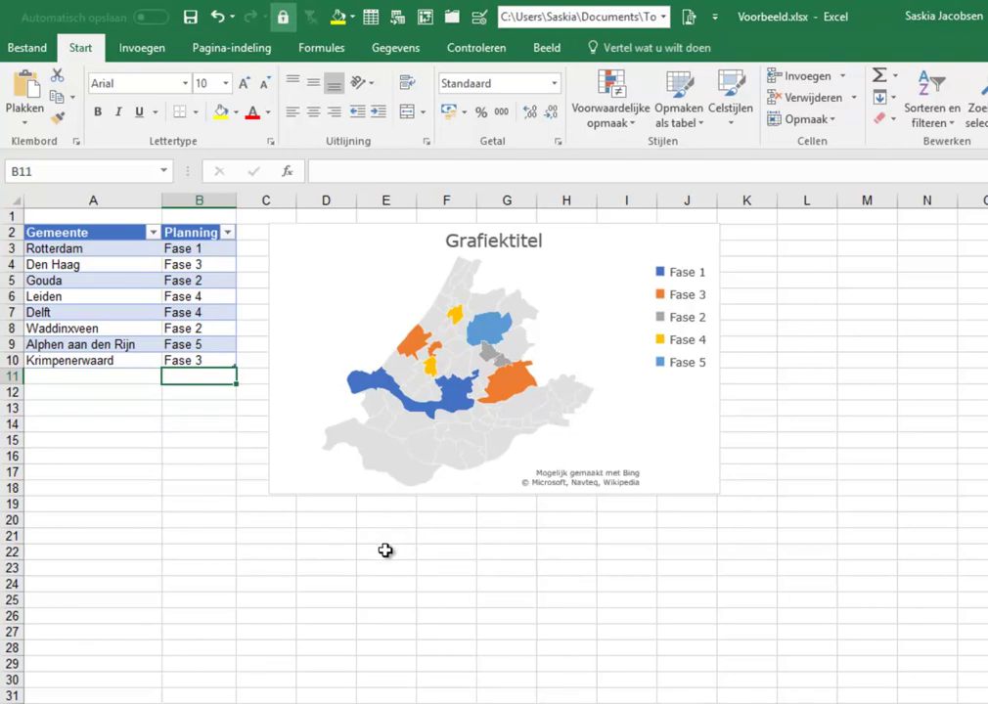
- Add Bodegraven with phase Fase 2 in row 11
{"action": "left_click", "coordinate": [108, 378]}
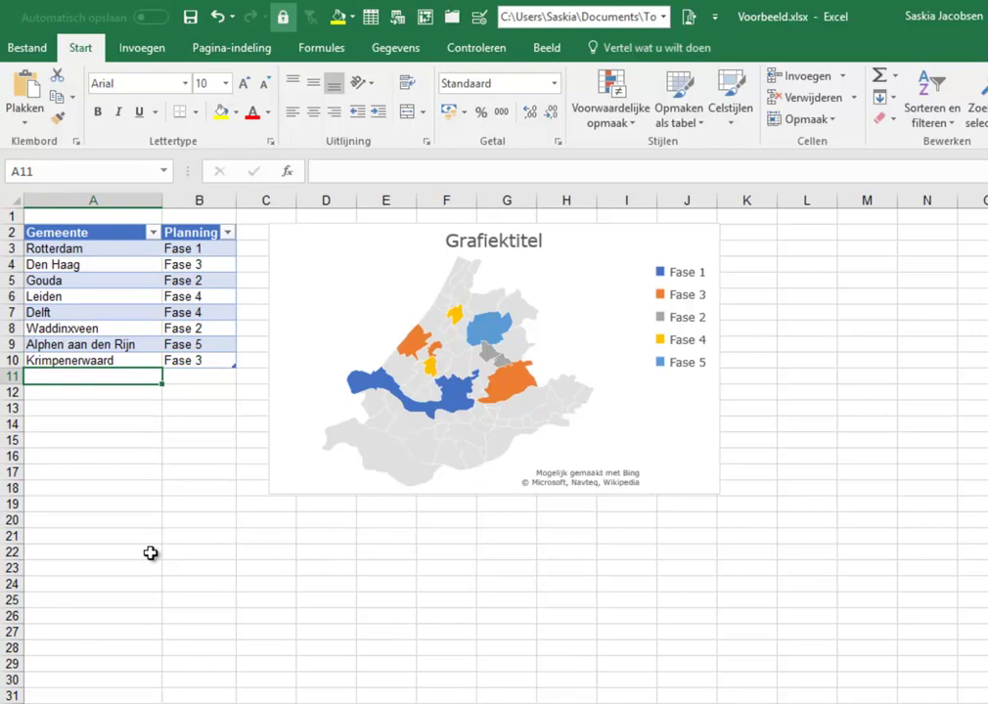
{"action": "type", "text": "Bodegraven"}
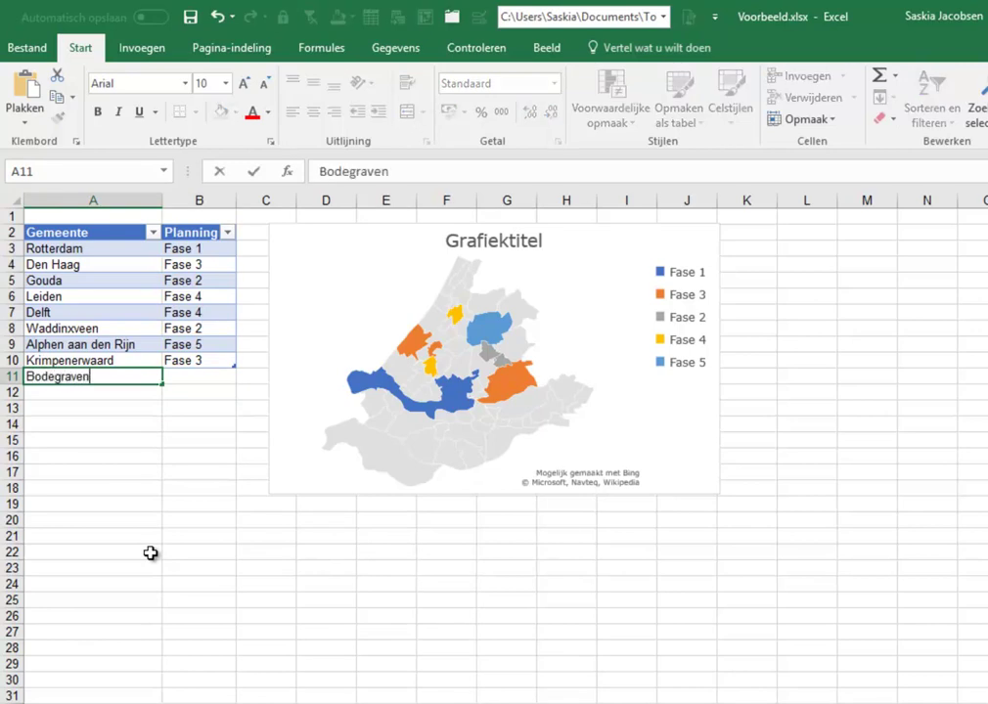
{"action": "key", "text": "Return"}
{"action": "key", "text": "Up"}
{"action": "key", "text": "Right"}
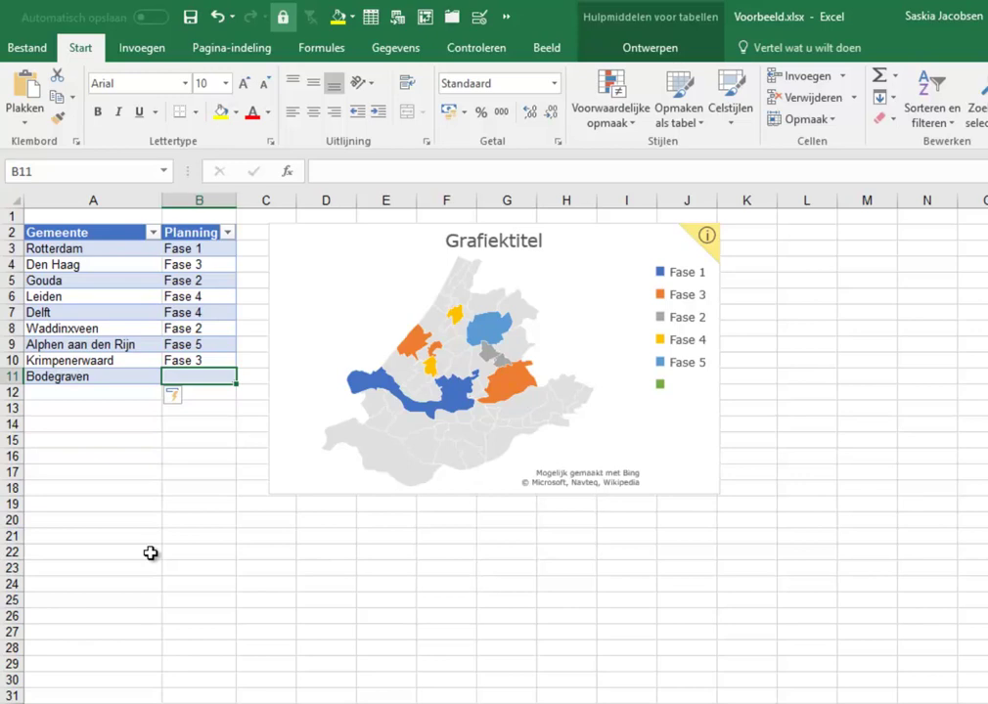
{"action": "type", "text": "Fase 2"}
{"action": "key", "text": "Return"}
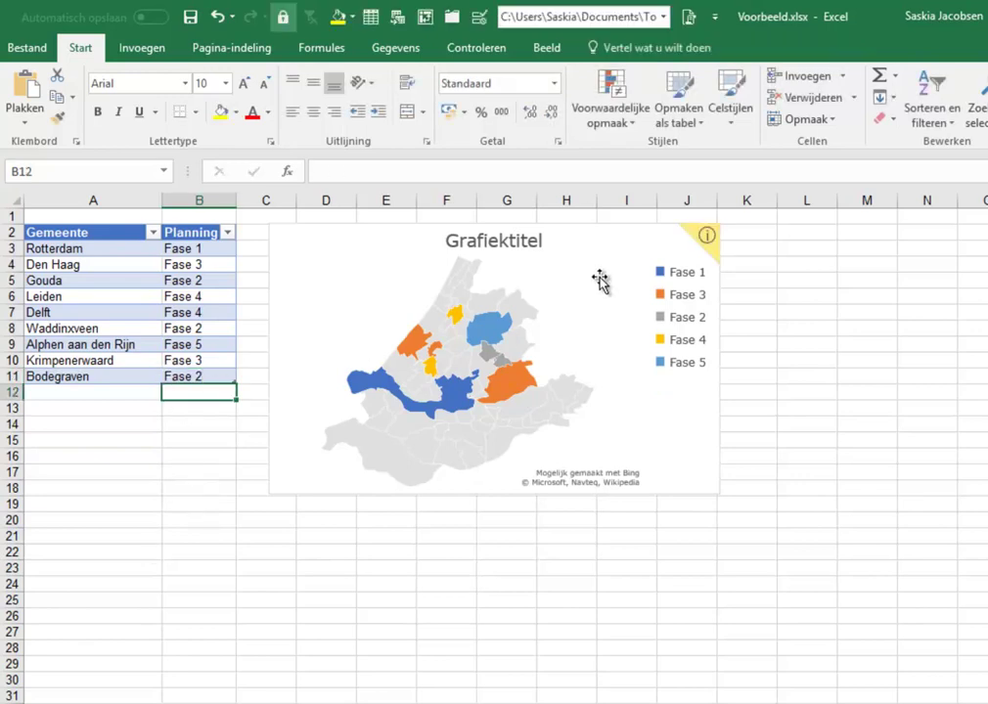
- After checking the map's location warning, correct A11 to Bodegraven-Reeuwijk
{"action": "left_click", "coordinate": [706, 237]}
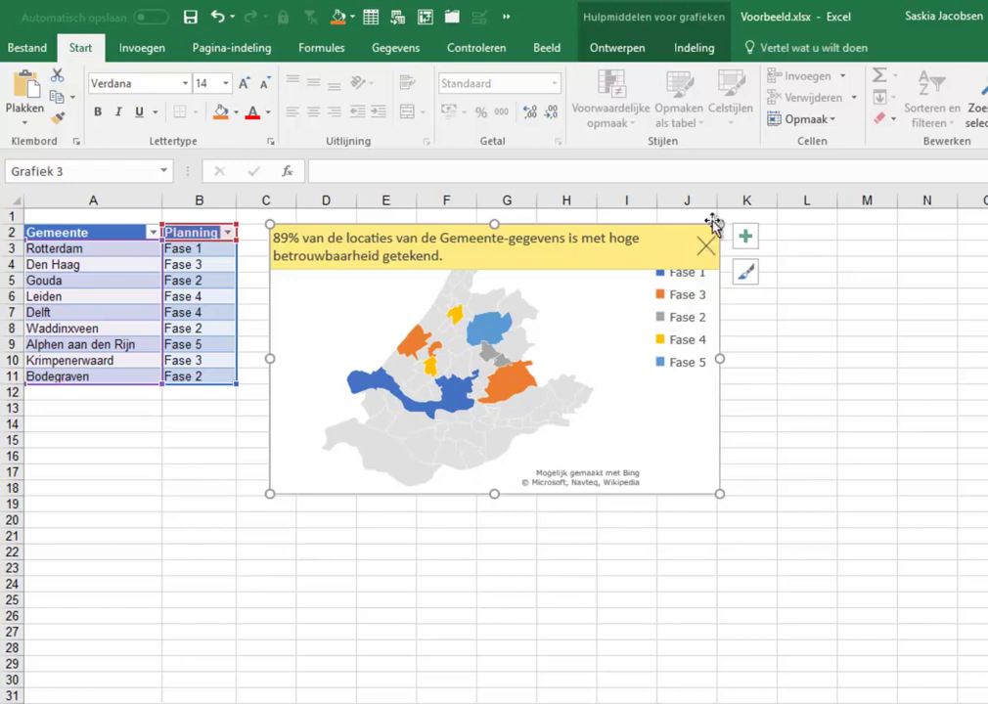
{"action": "left_click", "coordinate": [316, 300]}
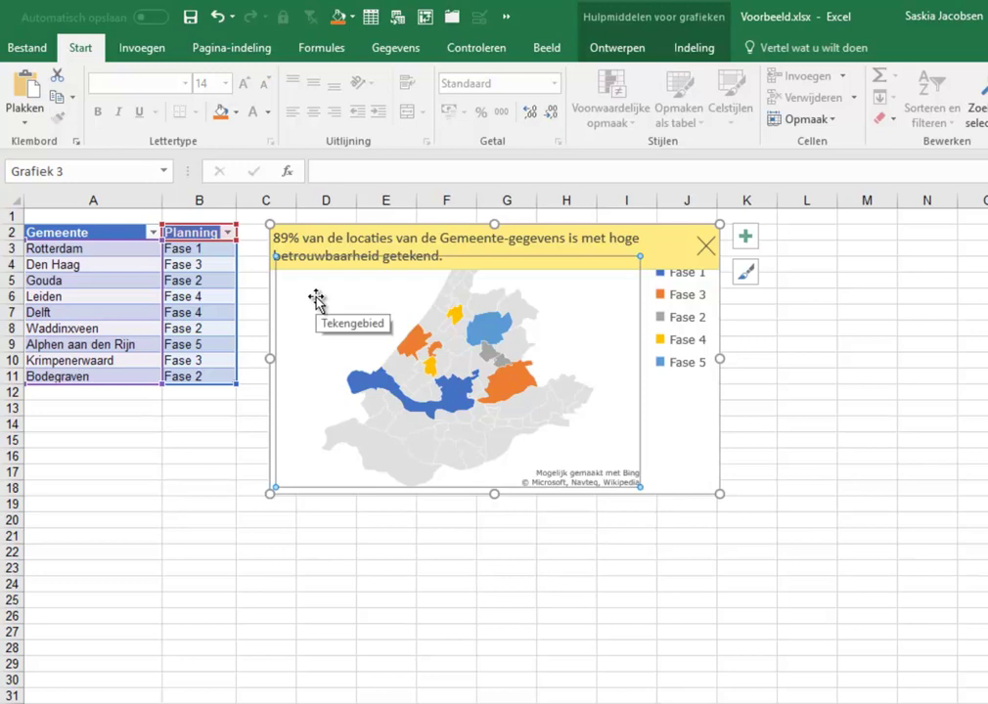
{"action": "left_click", "coordinate": [110, 377]}
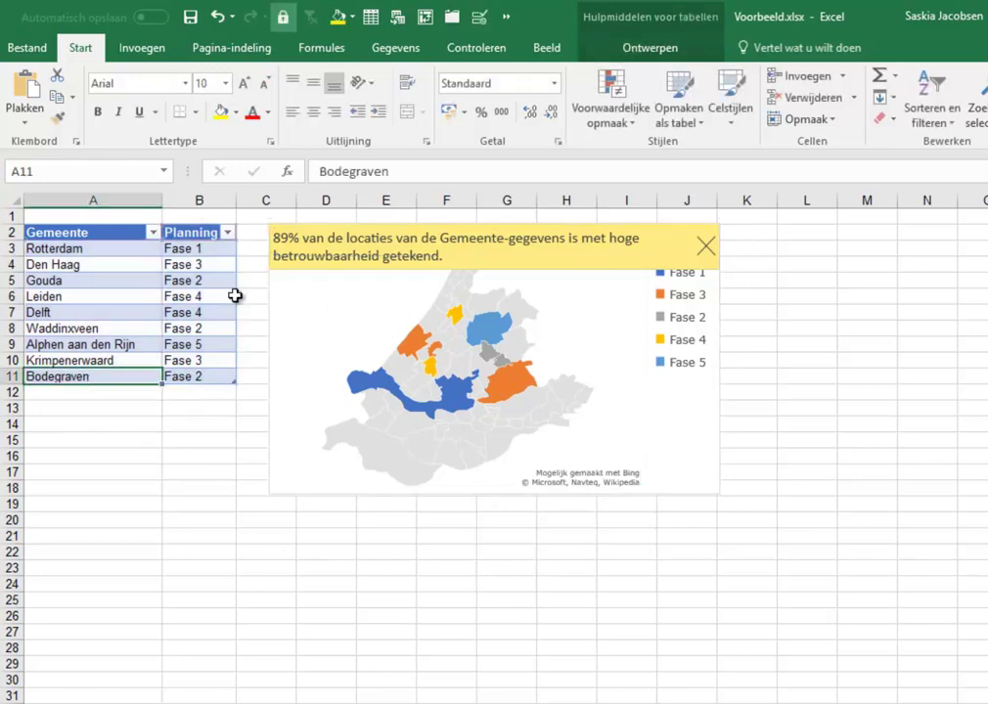
{"action": "left_click", "coordinate": [405, 174]}
{"action": "type", "text": "-Reeuwijk"}
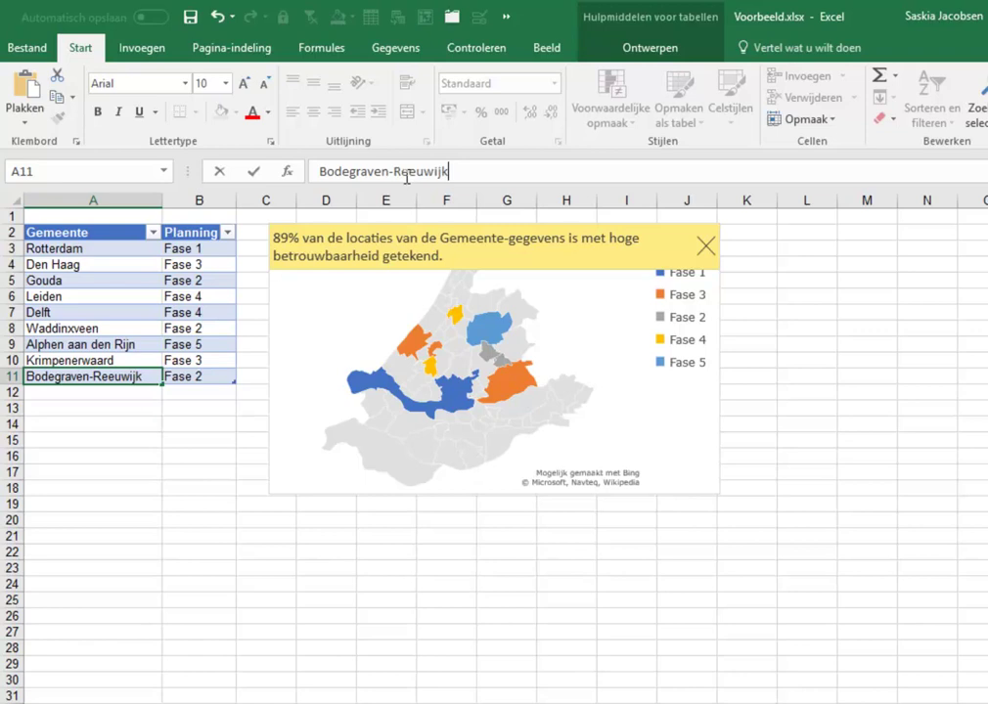
{"action": "key", "text": "Return"}
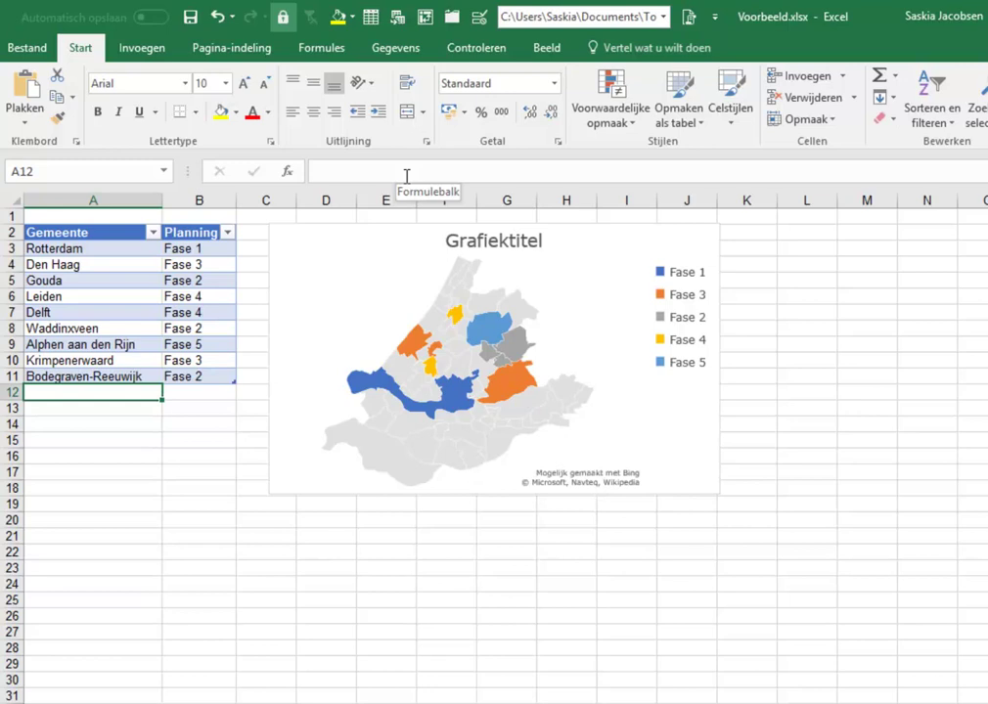
- Add Arnhem with phase Fase 1 in row 12
{"action": "type", "text": "Arnhem"}
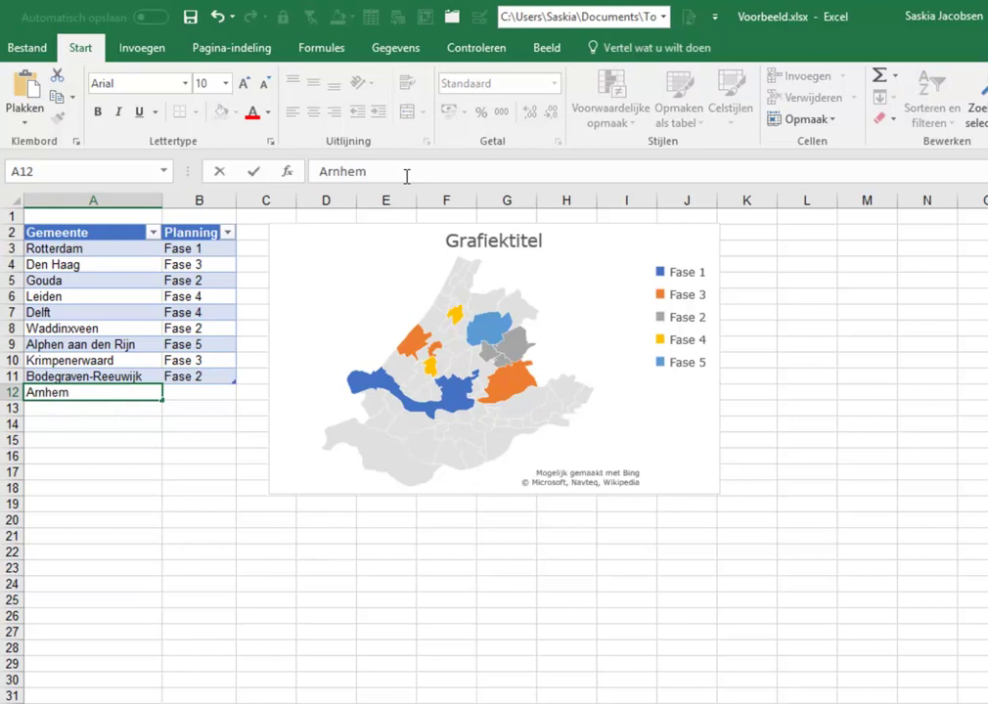
{"action": "key", "text": "Tab"}
{"action": "type", "text": "Fase 1"}
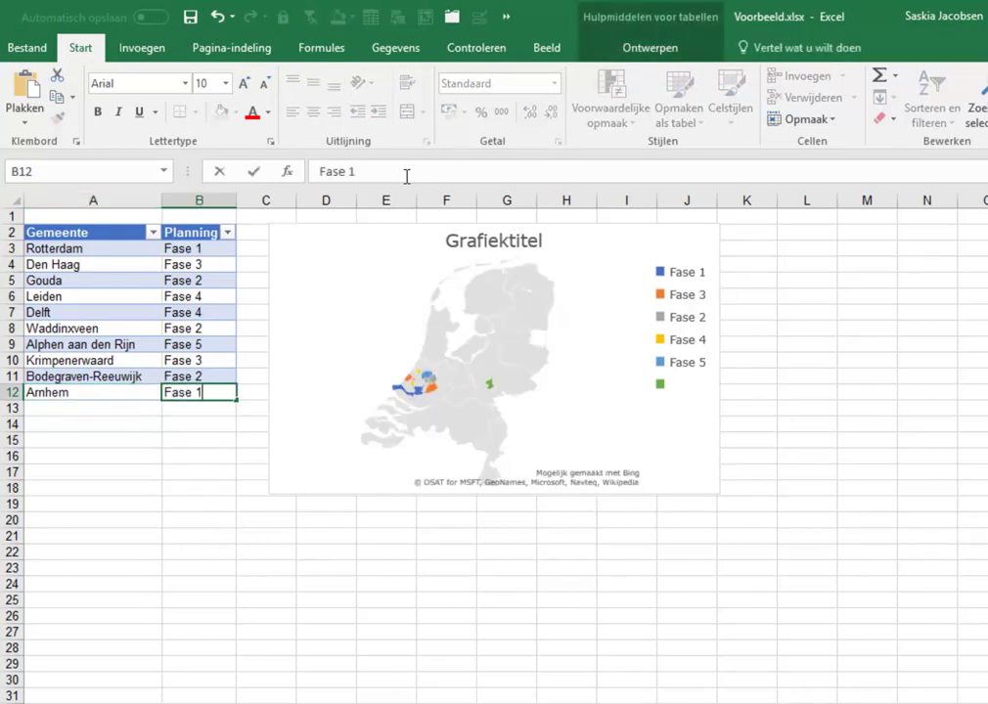
{"action": "key", "text": "Return"}
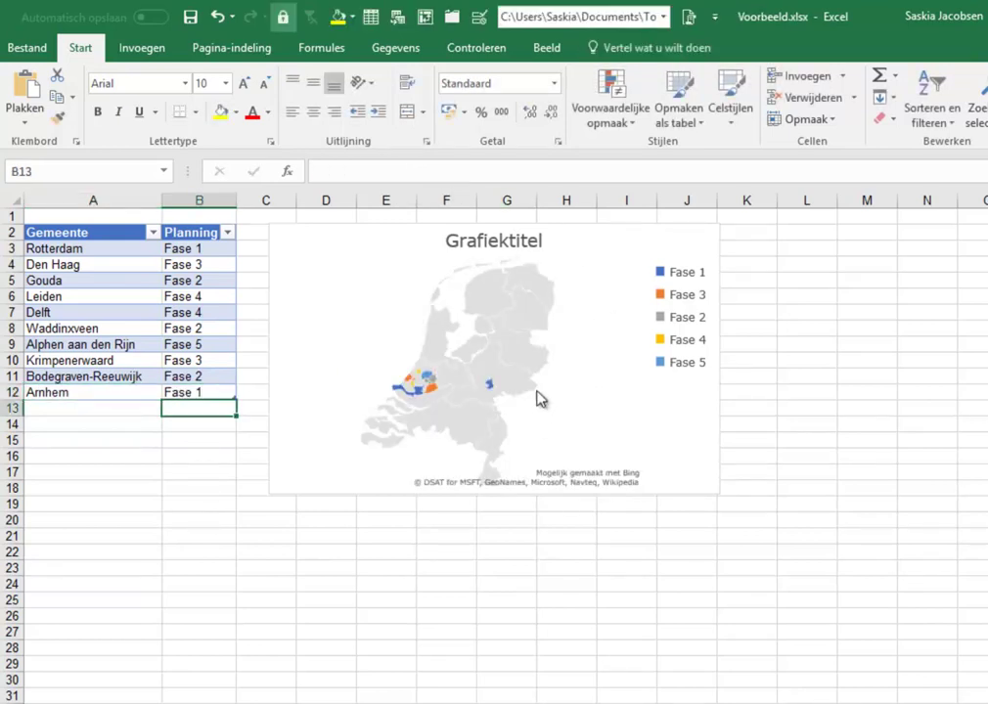